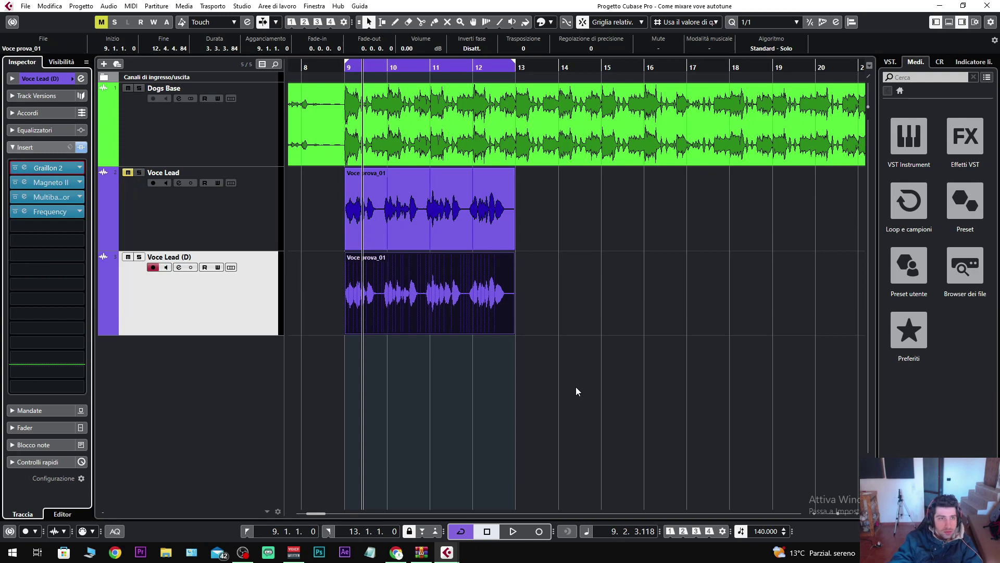
Open Graillon 2 on the Voce Lead (D) track and choose the Correct C minor preset.
left_click(53, 167)
left_click_drag(454, 89, 660, 121)
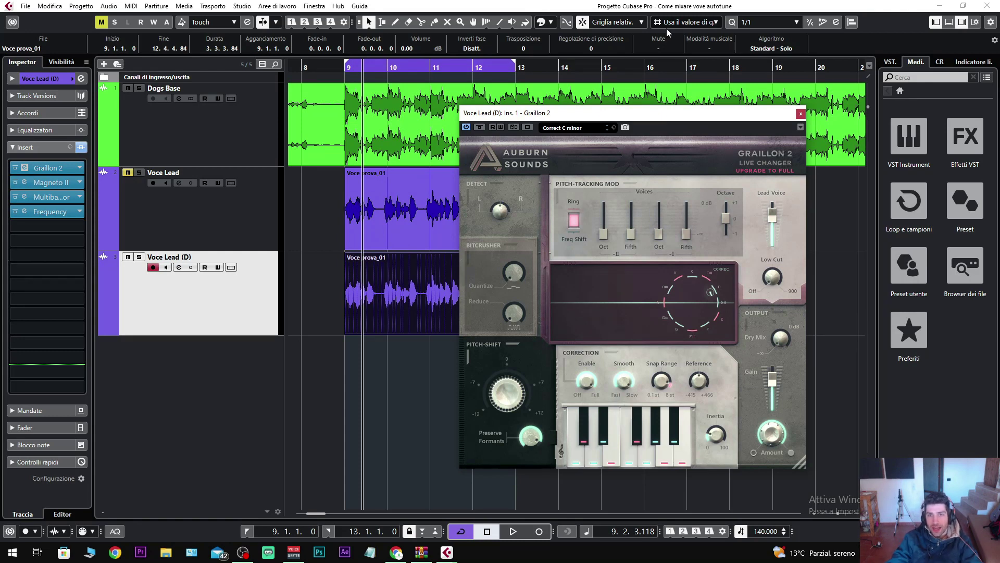
left_click_drag(682, 116, 565, 95)
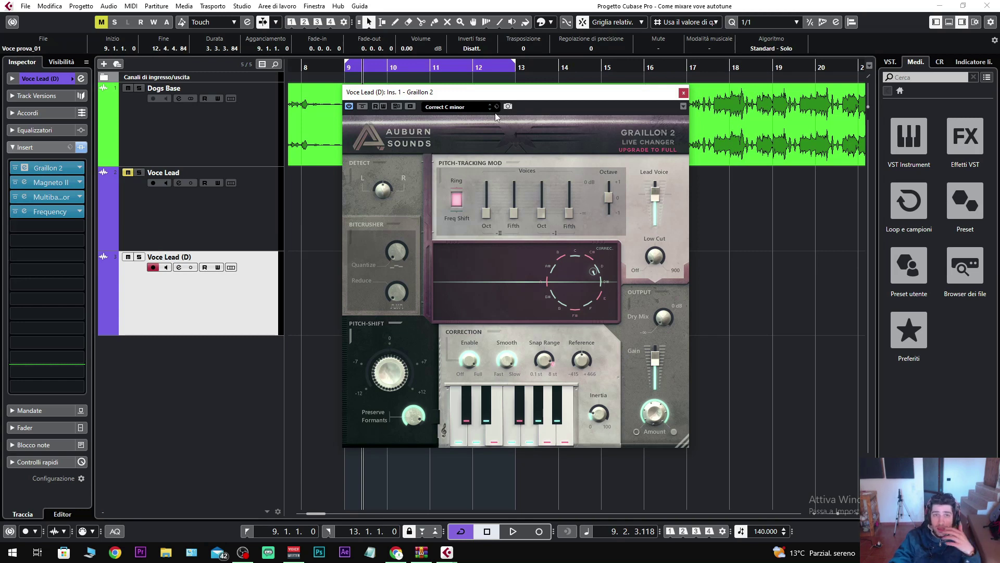
left_click(467, 110)
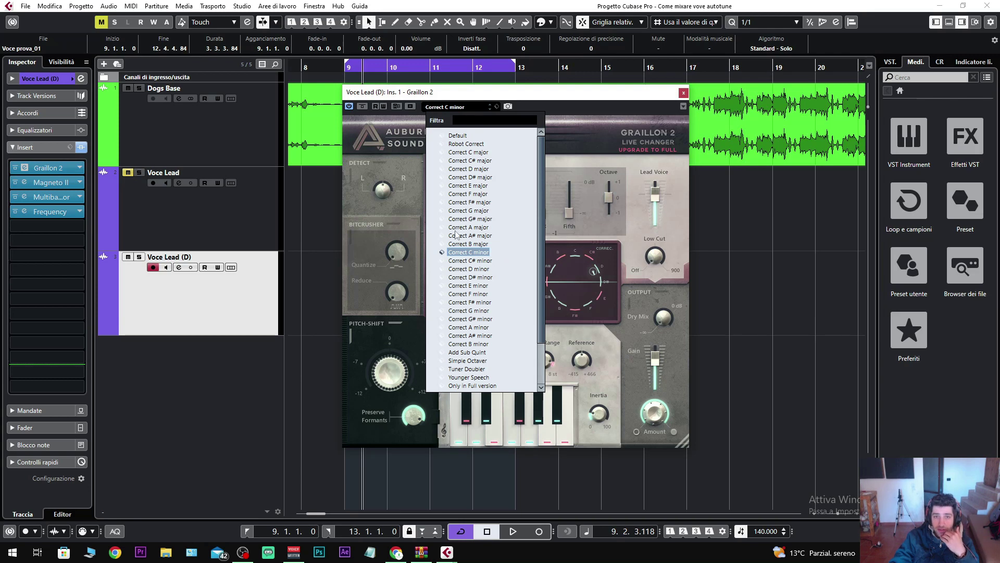
left_click(487, 253)
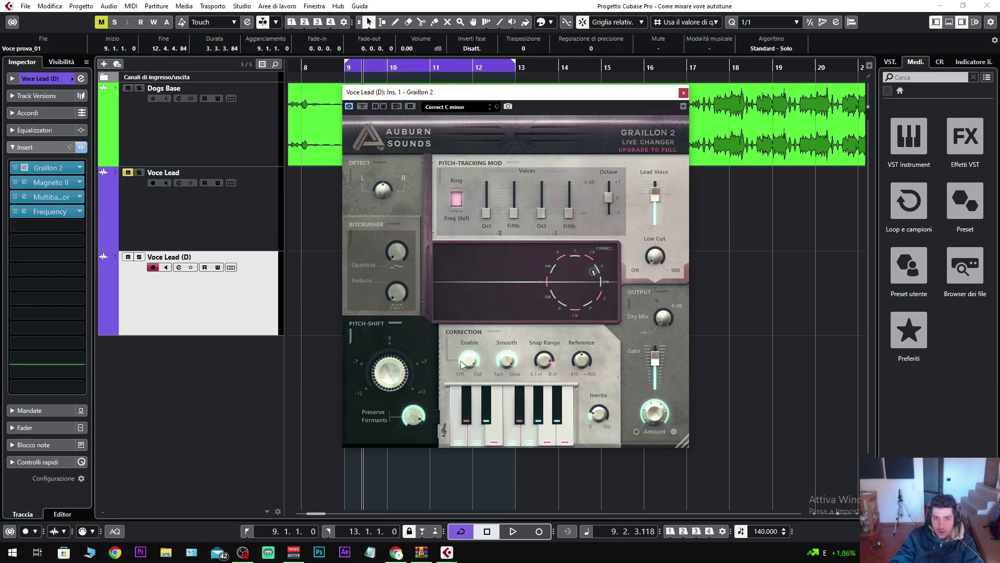
In Graillon 2's Correction section, turn Smooth to its fastest setting after trying the slow end.
mouse_move(473, 360)
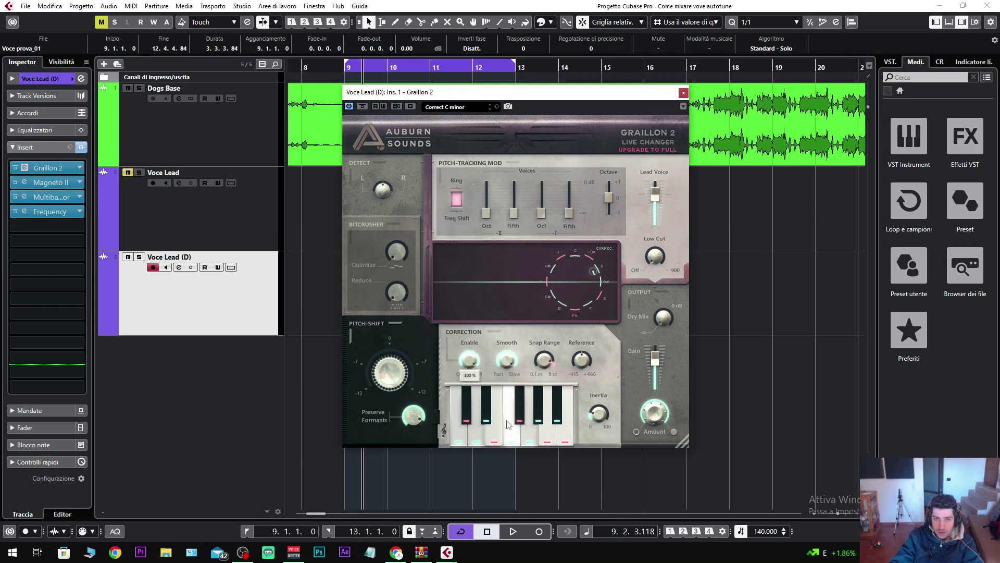
mouse_move(474, 339)
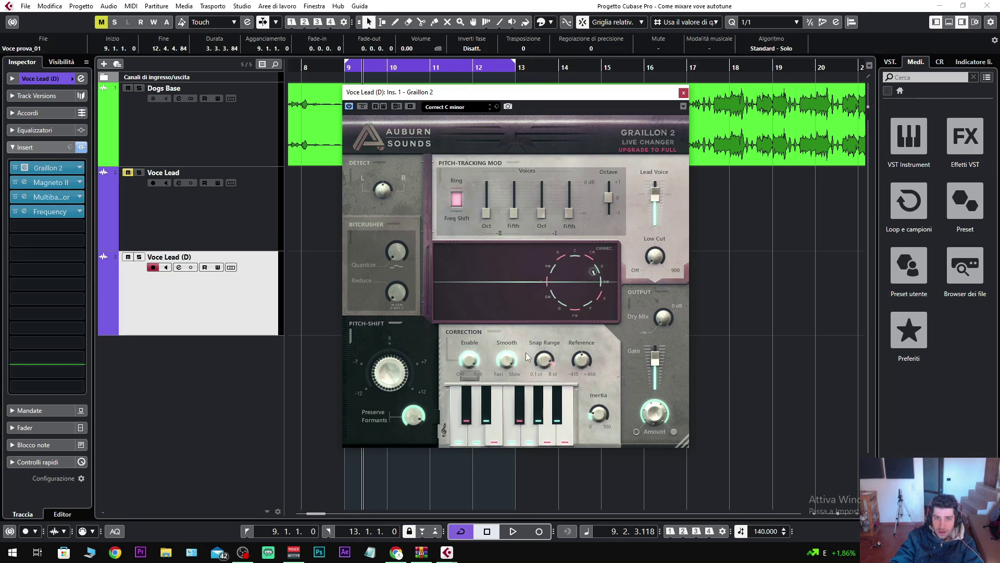
mouse_move(510, 367)
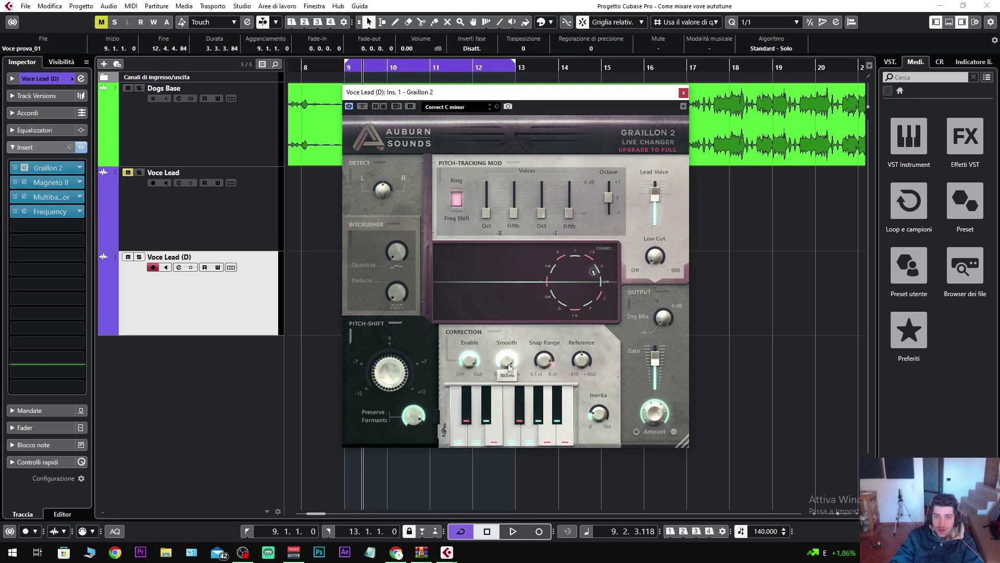
left_click_drag(509, 368, 508, 476)
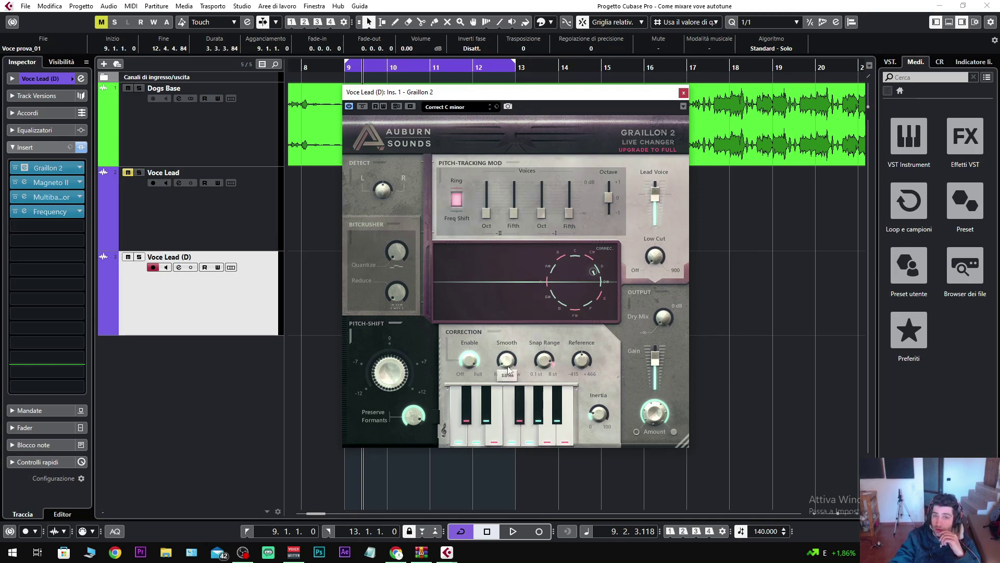
left_click_drag(509, 334, 554, 205)
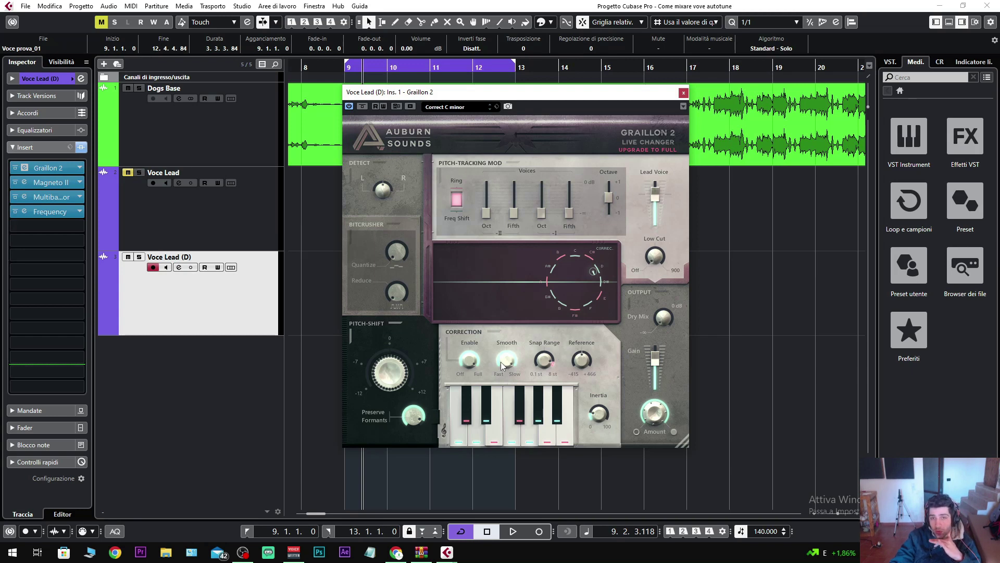
left_click_drag(507, 363, 528, 542)
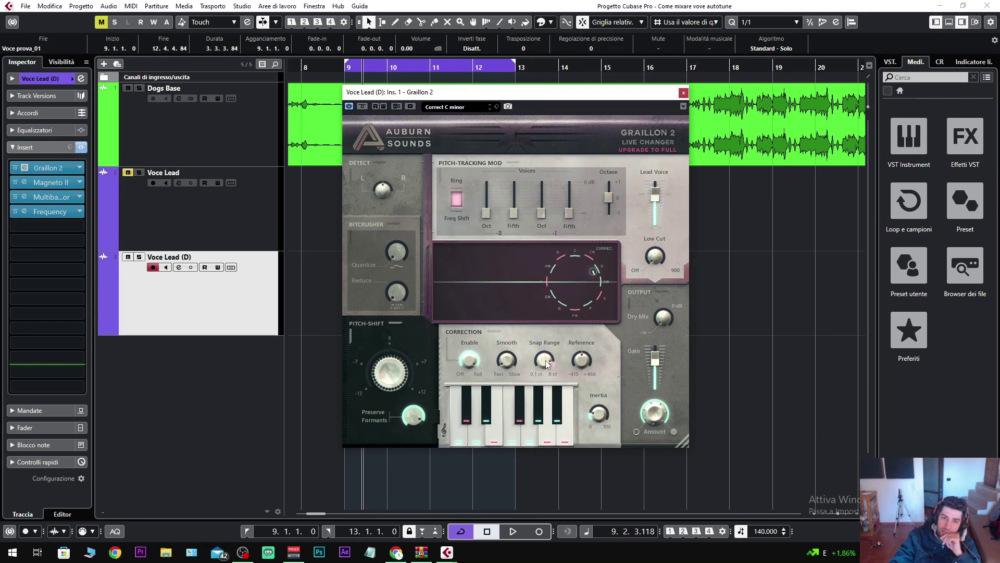
Try Graillon 2's Snap Range at 8.00 st and at its minimum, then return it to an intermediate value.
left_click_drag(547, 363, 550, 343)
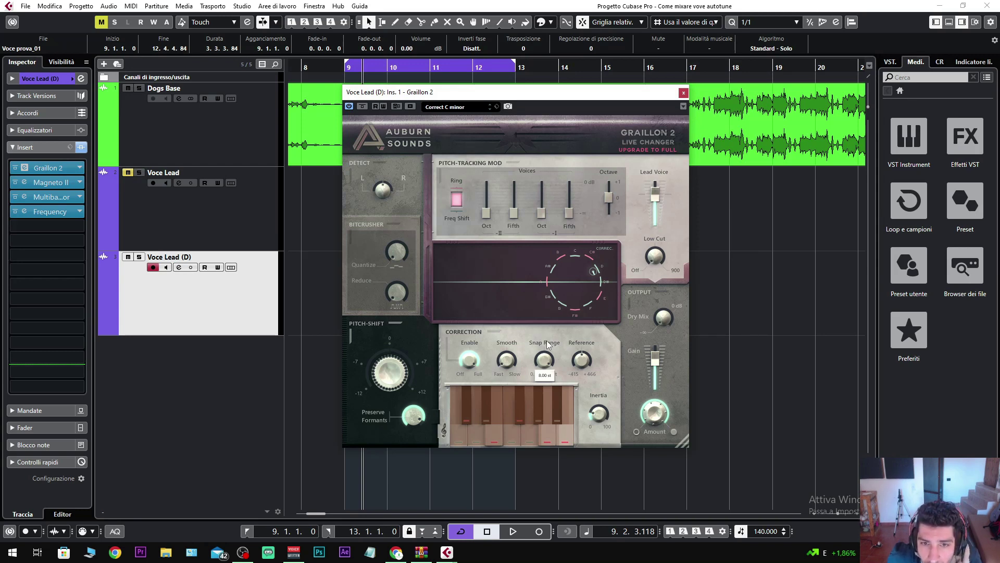
left_click_drag(547, 344, 563, 483)
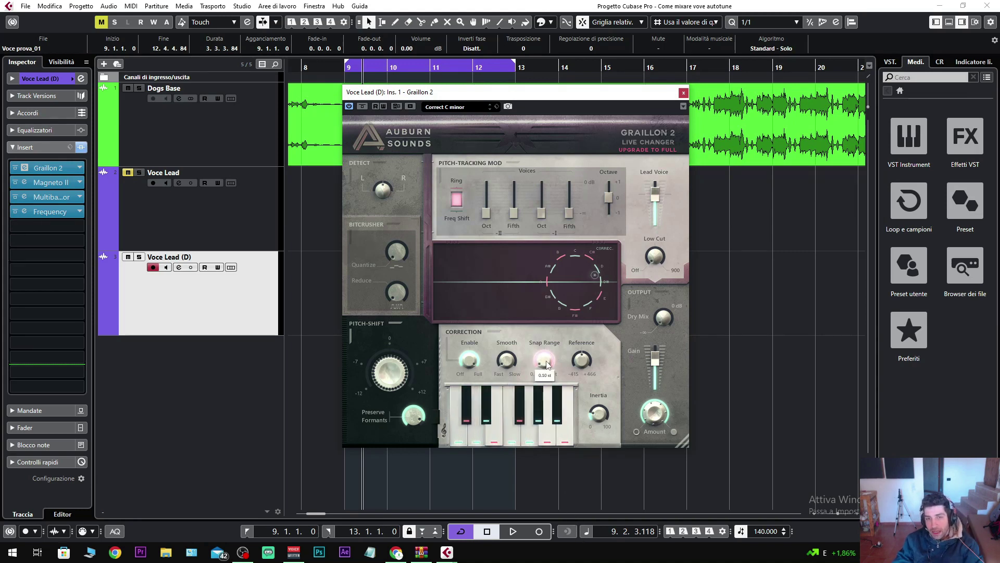
left_click_drag(548, 357, 556, 310)
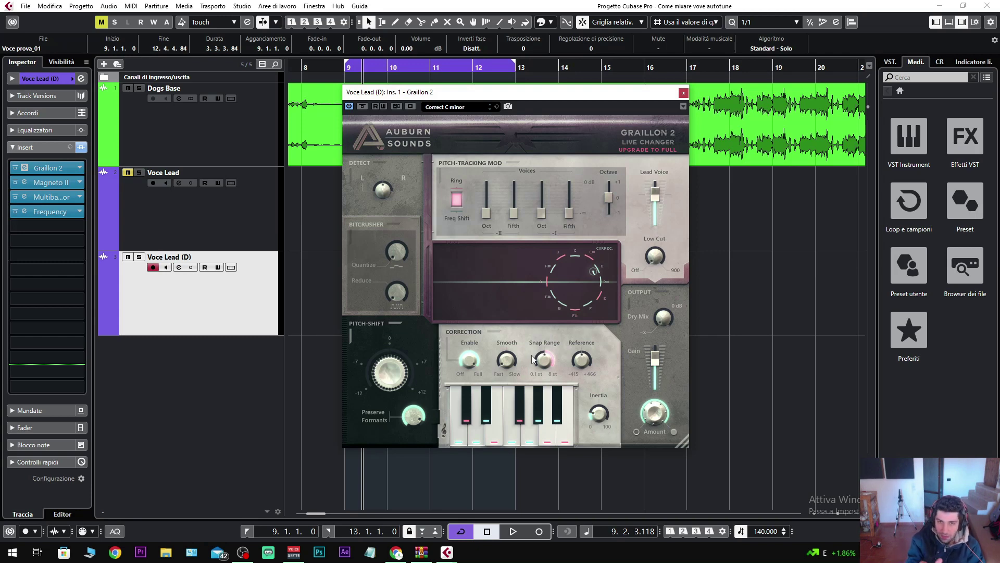
mouse_move(532, 356)
left_mouse_down()
mouse_move(548, 336)
mouse_move(546, 345)
left_mouse_up()
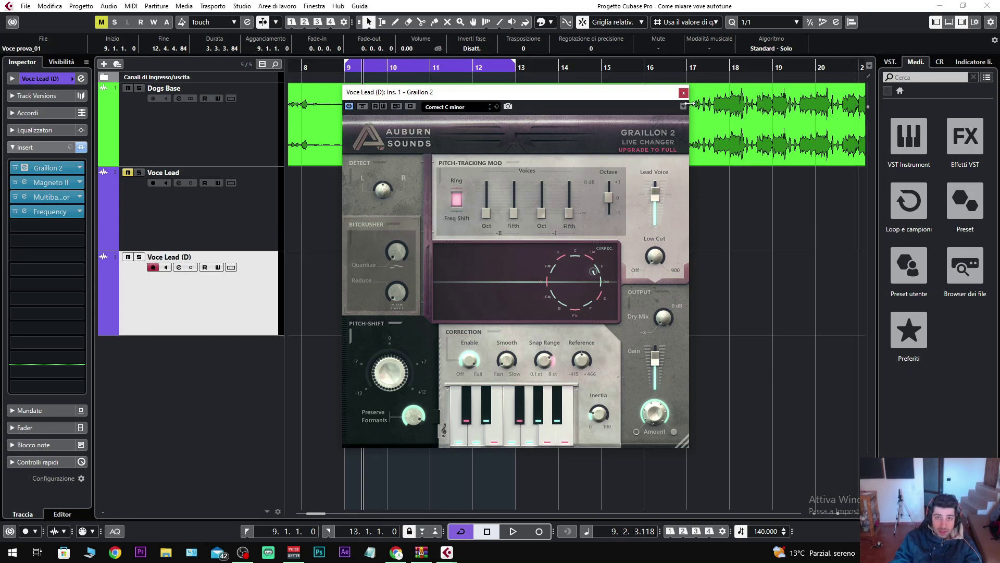
Move the Graillon 2 window off the vocal clips and play the loop to hear the pitch correction.
left_click_drag(628, 96, 759, 110)
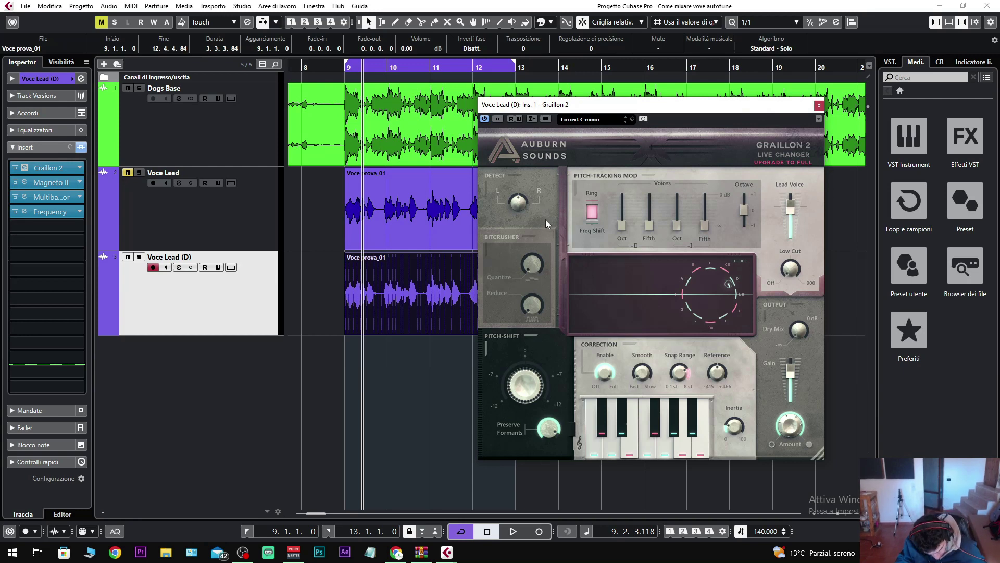
key("space")
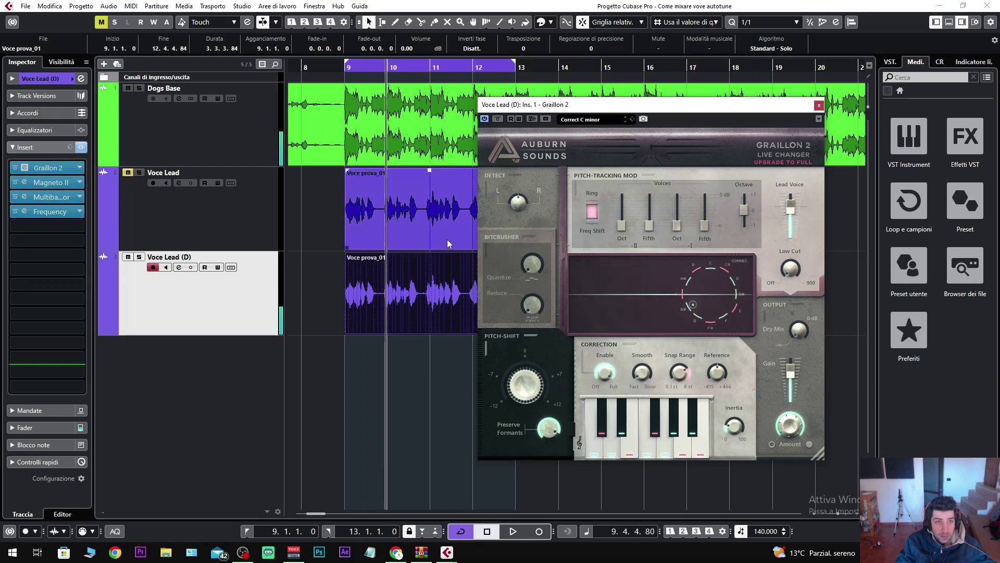
key("space")
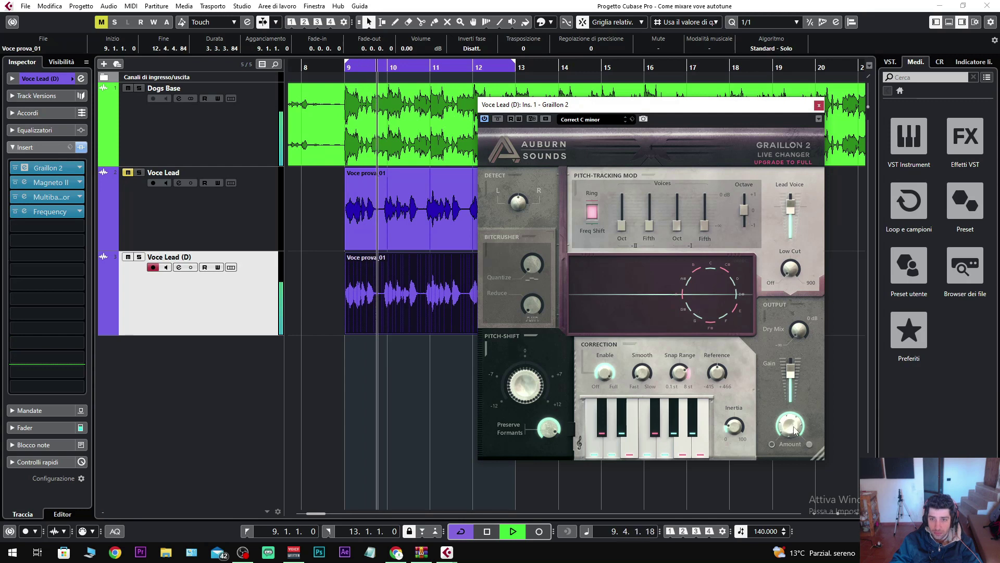
key("space")
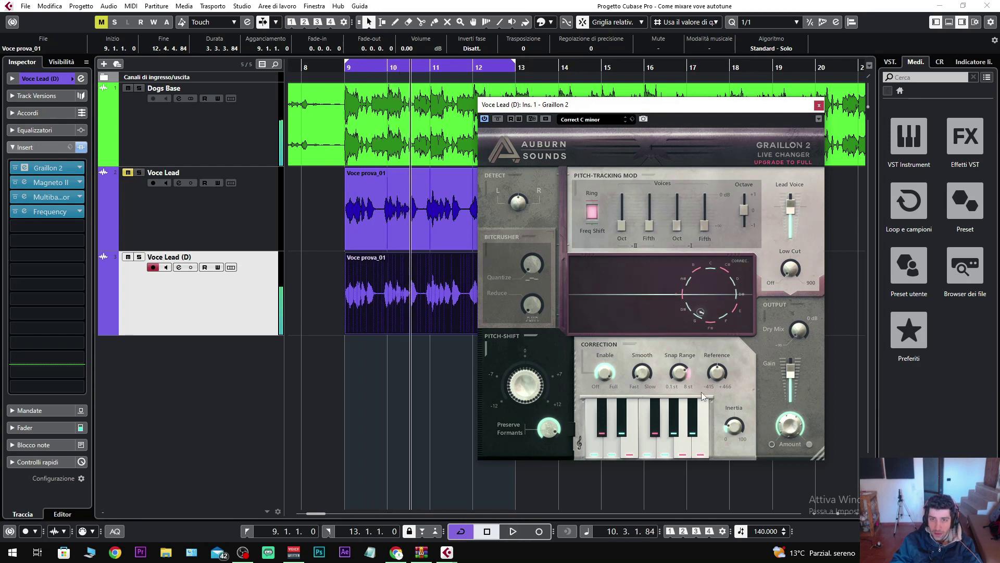
Set Graillon 2's Snap Range to its minimum while playing the looped vocal, then stop playback.
key("space")
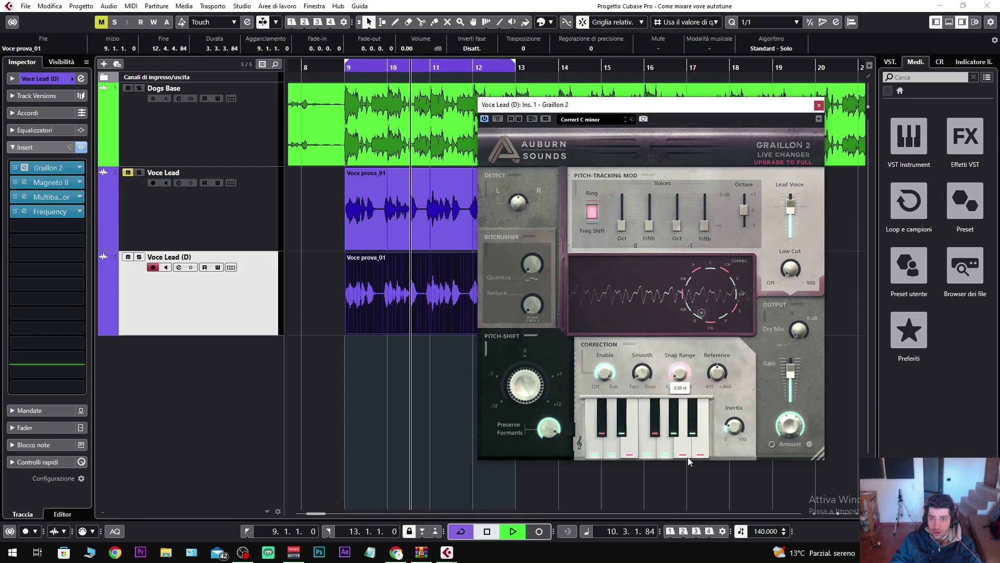
left_click_drag(682, 375, 682, 373)
key("space")
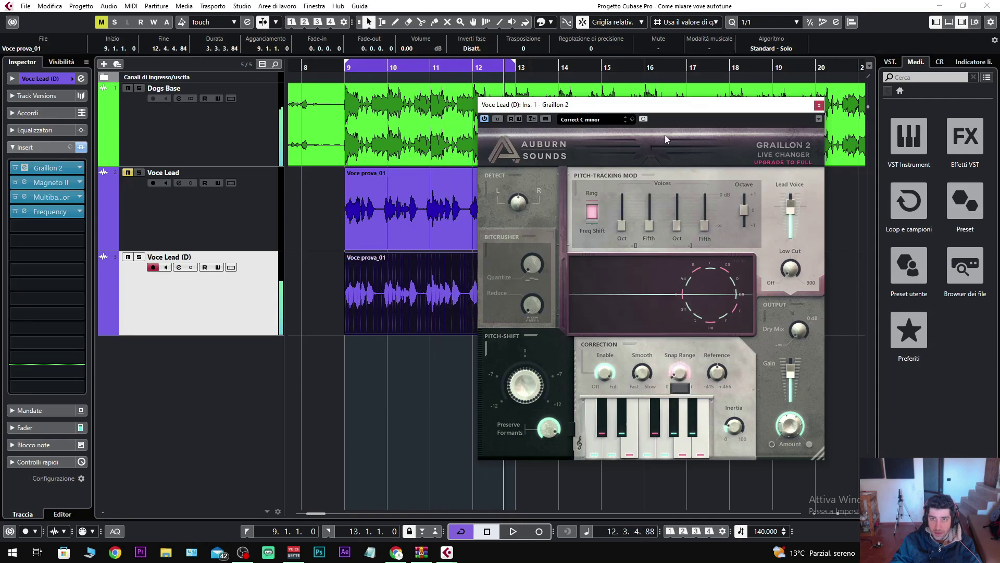
Reposition the Graillon 2 window and listen to the looped vocal with the minimum Snap Range.
left_click_drag(678, 110, 510, 115)
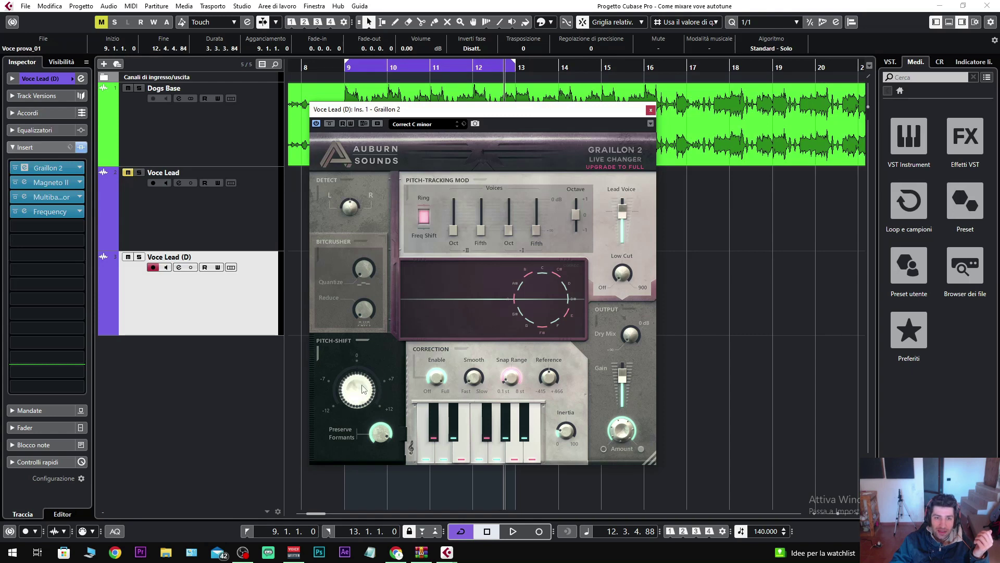
left_click_drag(526, 117, 685, 150)
key("space")
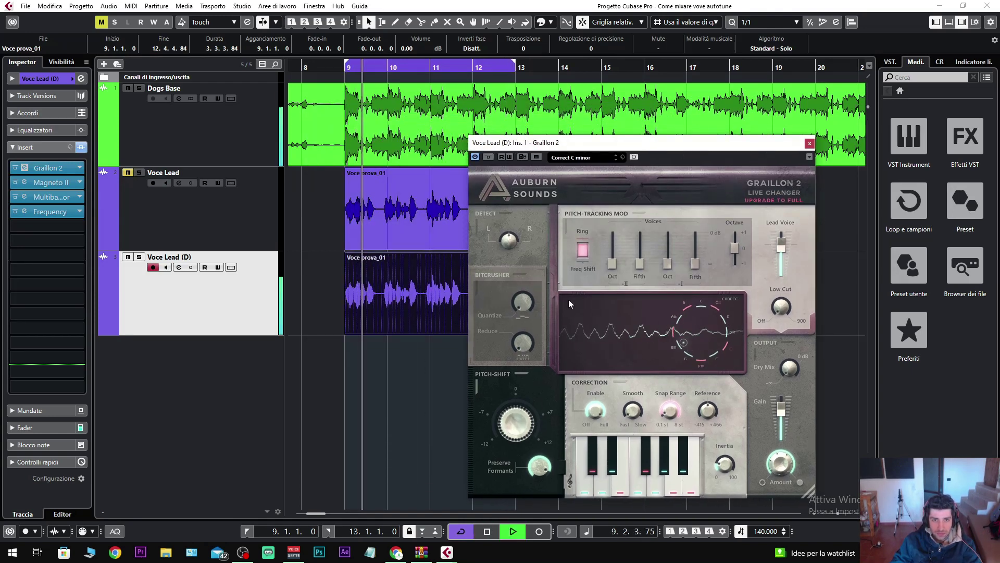
key("space")
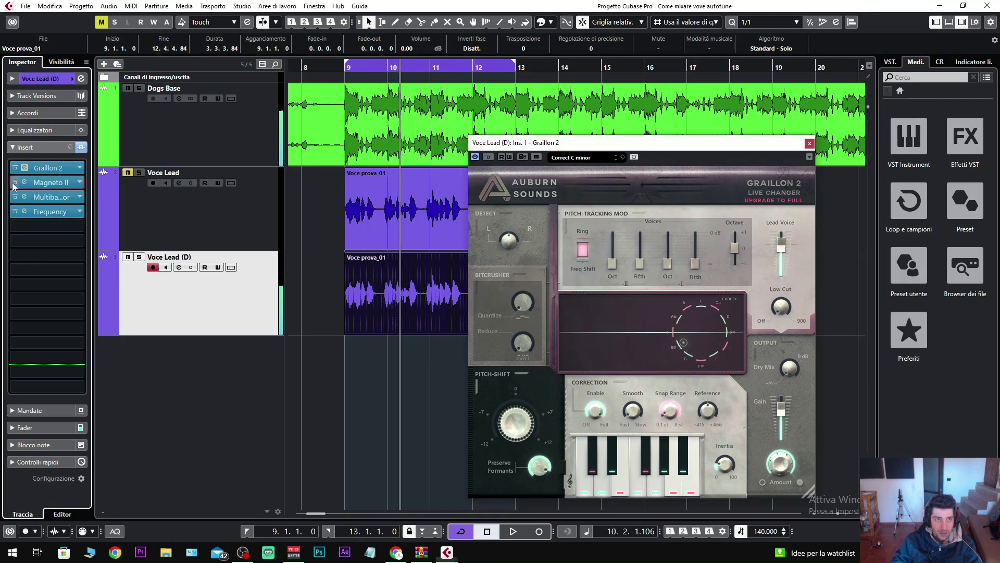
Bypass Magneto II, Multiband Compressor and Frequency on Voce Lead (D), and audition the track with Graillon 2 alone.
left_click(14, 182)
left_click(14, 197)
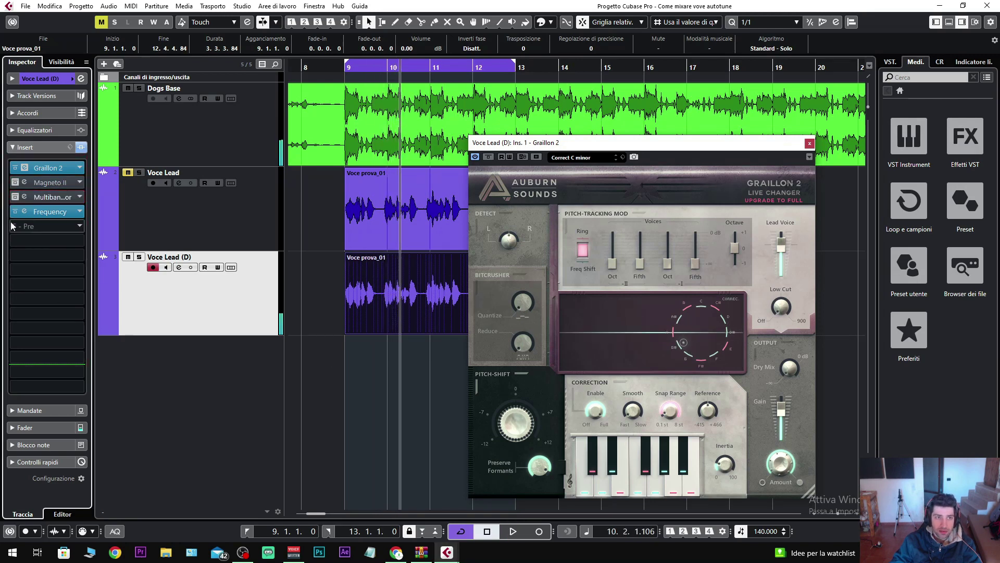
left_click(14, 212)
key("space")
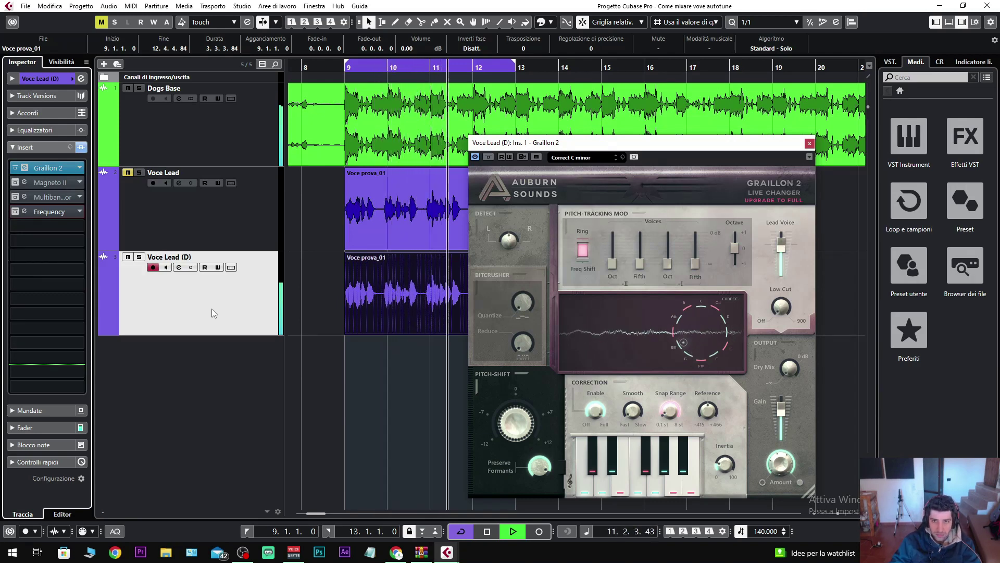
key("space")
Bypass Magneto II, Multiband Compressor and Frequency on the Voce Lead track, leaving bx_crispytuner active.
left_click(211, 217)
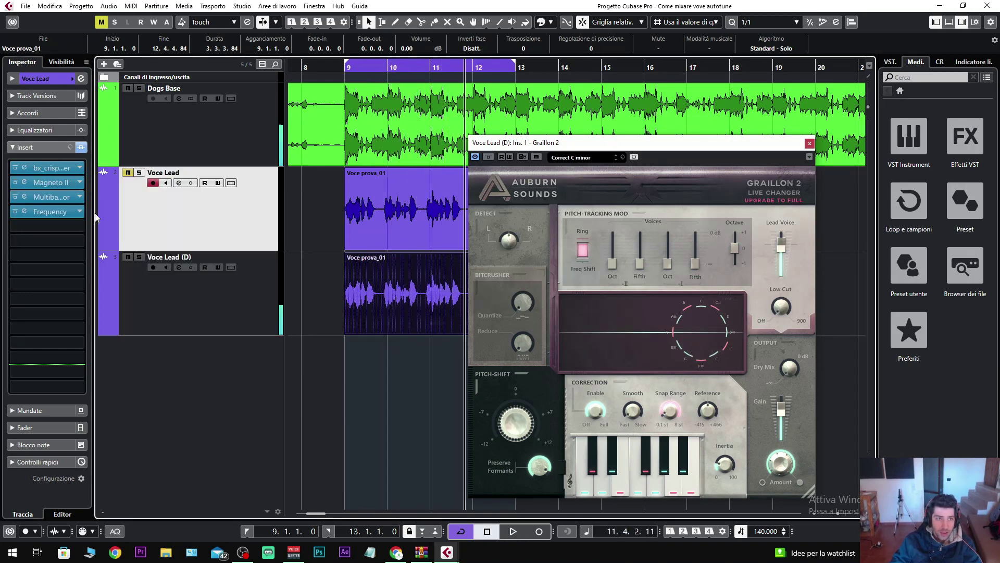
left_click(16, 182)
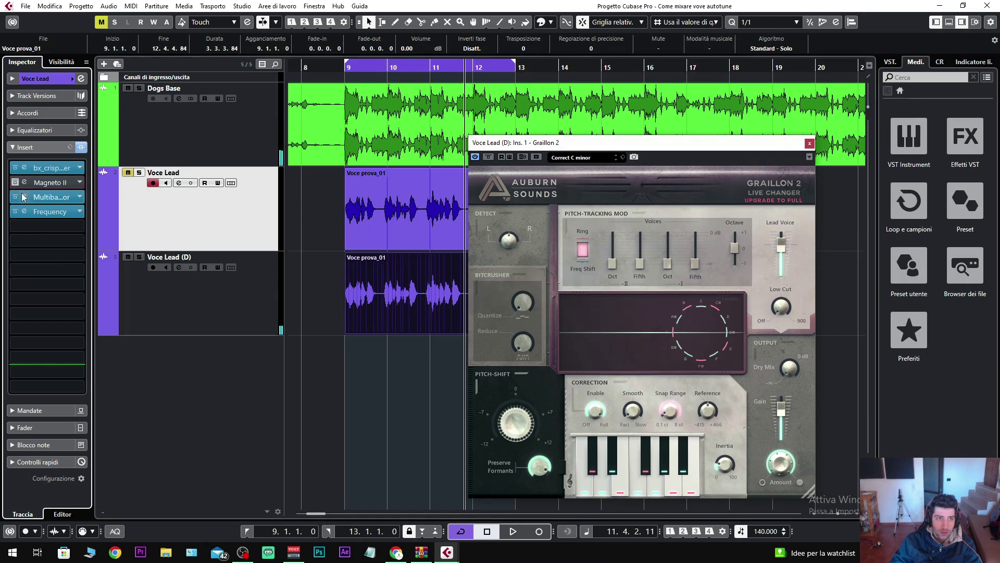
left_click(15, 197)
left_click(16, 211)
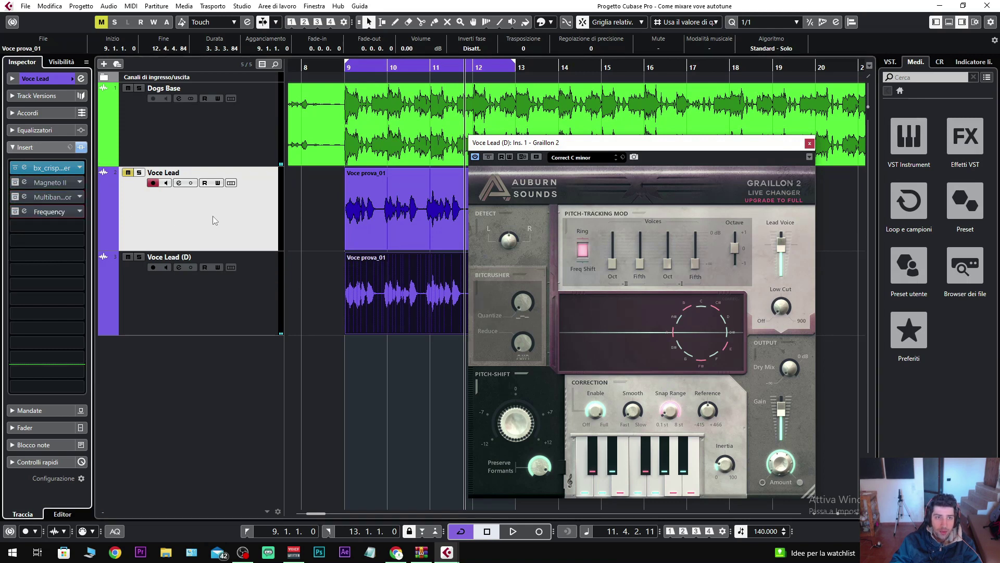
Open bx_crispytuner on the Voce Lead track and arrange its window side by side with Graillon 2.
left_click(51, 168)
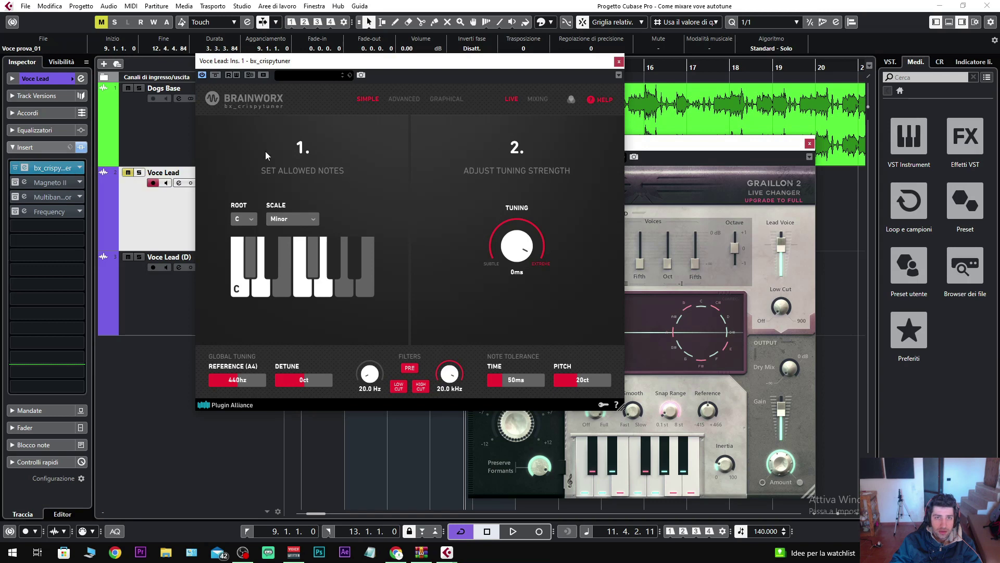
left_click_drag(398, 72, 256, 138)
left_click_drag(714, 144, 736, 119)
left_click_drag(312, 126, 340, 122)
left_click_drag(624, 113, 651, 114)
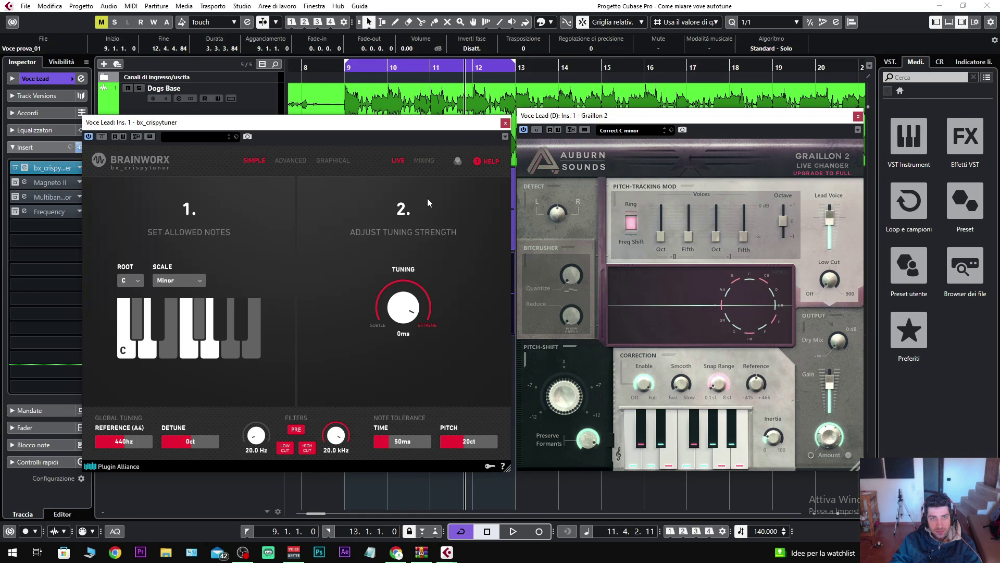
Mute Voce Lead (D) and unmute Voce Lead to hear the bx_crispytuner version in the loop.
left_click_drag(420, 130, 460, 293)
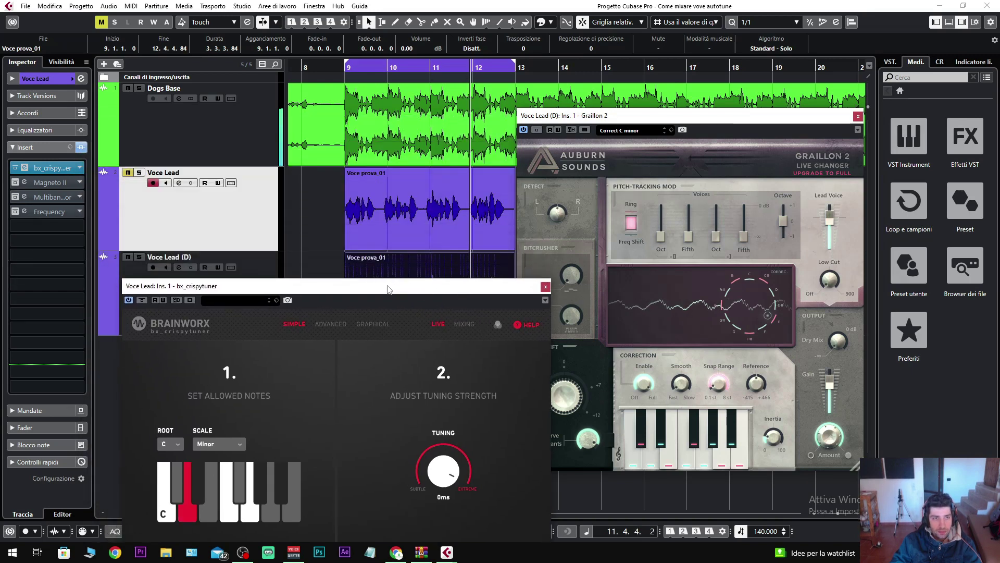
left_click(128, 257)
left_click(127, 173)
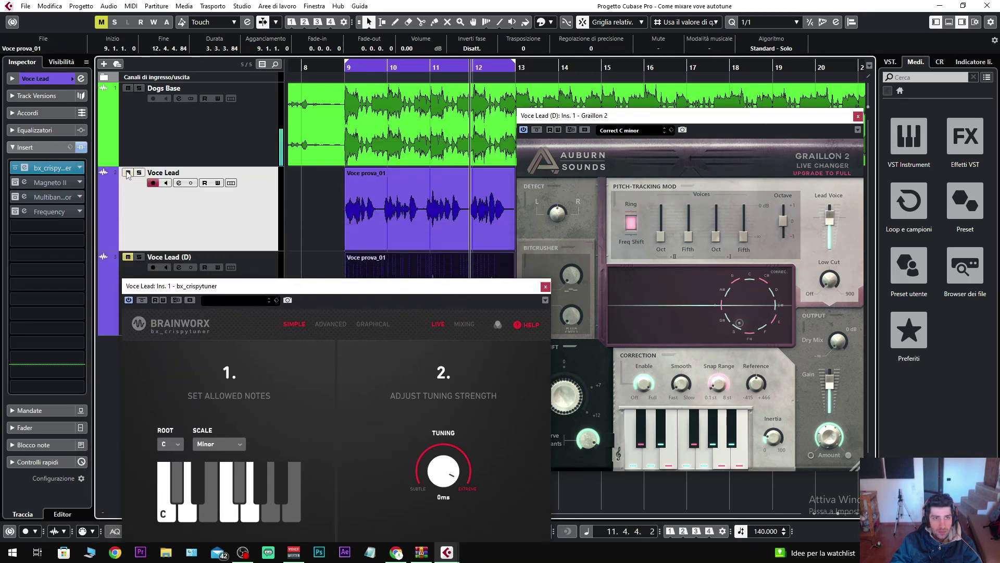
left_click_drag(417, 287, 327, 125)
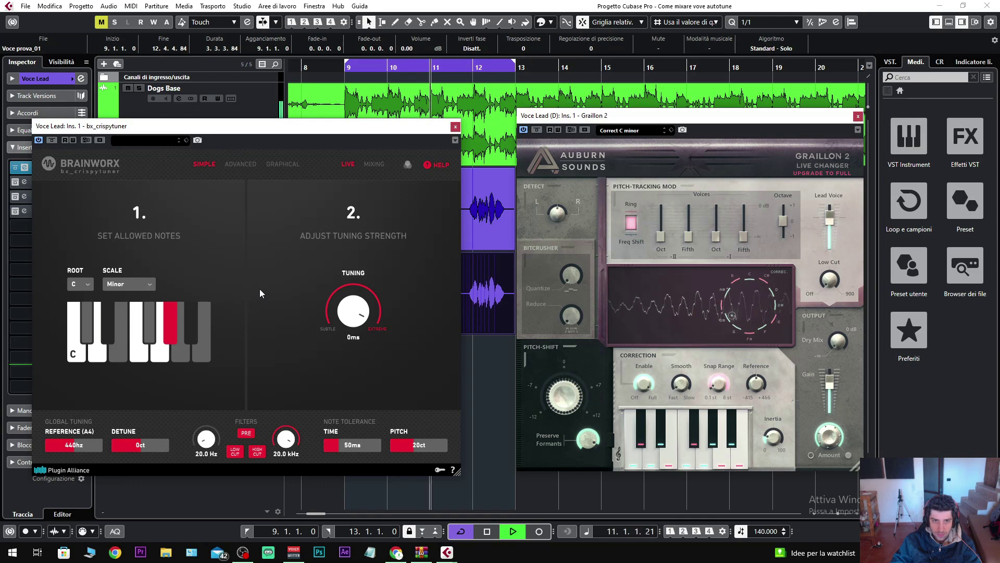
Unmute Voce Lead (D) and mute Voce Lead to hear the Graillon 2 version for comparison.
left_click_drag(354, 131, 412, 337)
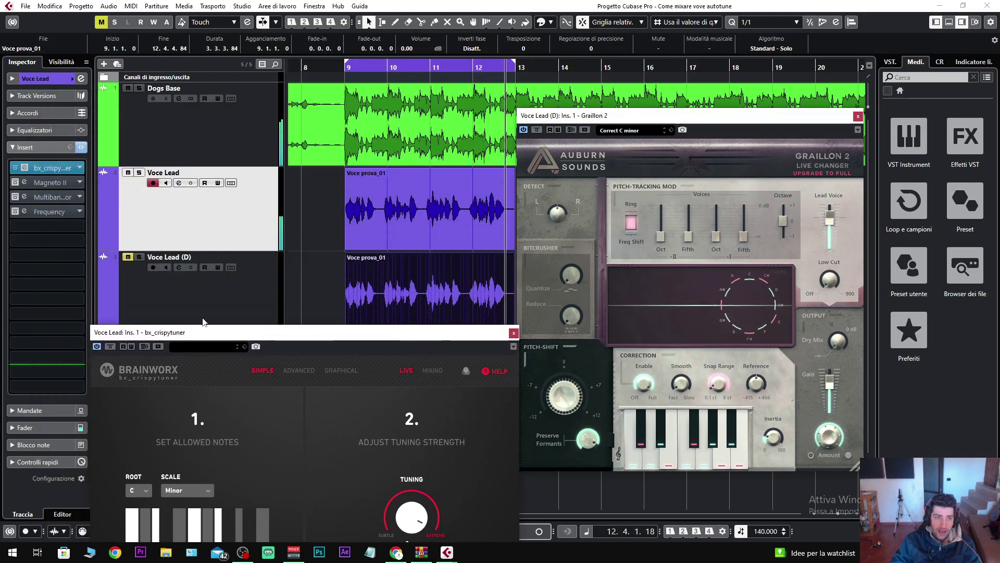
left_click(128, 257)
left_click(128, 172)
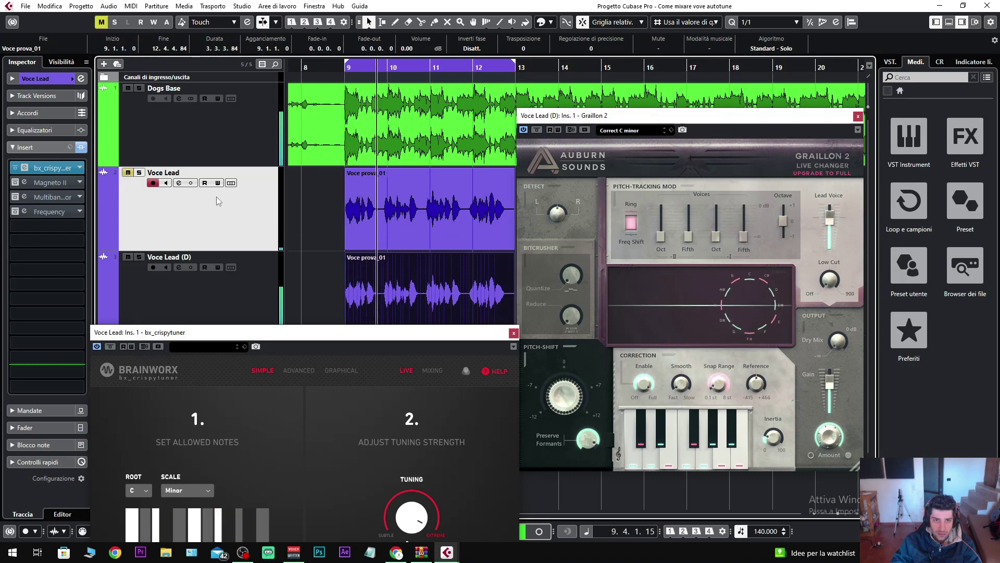
Solo Voce Lead (D) during loop playback to audition the Graillon 2 vocal alone, then turn its solo off.
left_click_drag(340, 334, 276, 137)
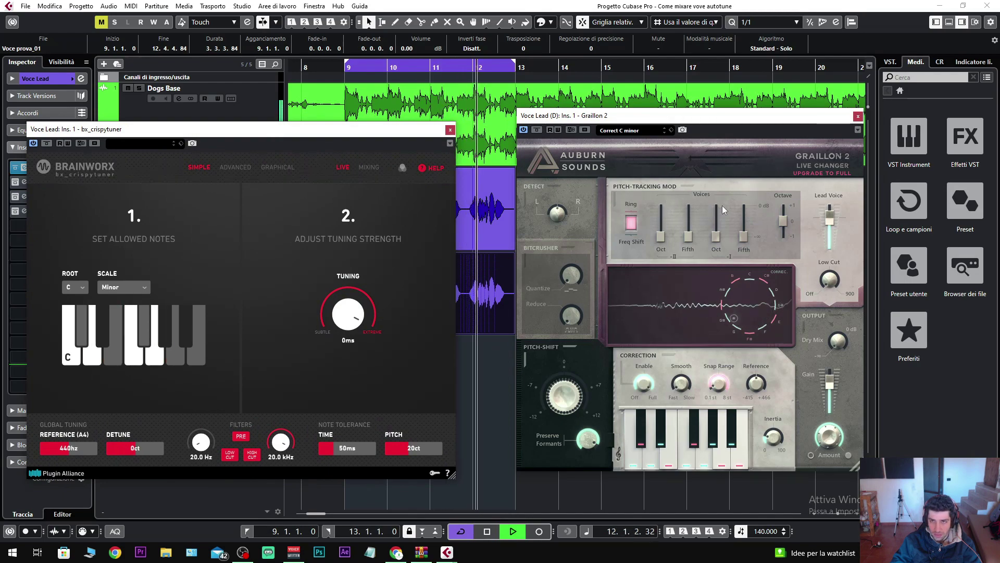
key("space")
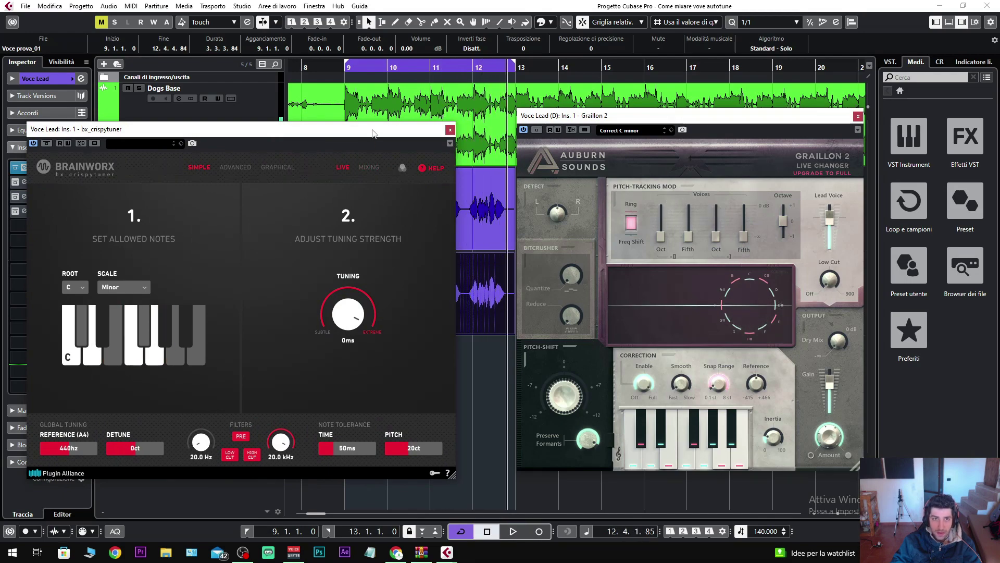
left_click_drag(373, 130, 444, 355)
left_click(141, 259)
key("space")
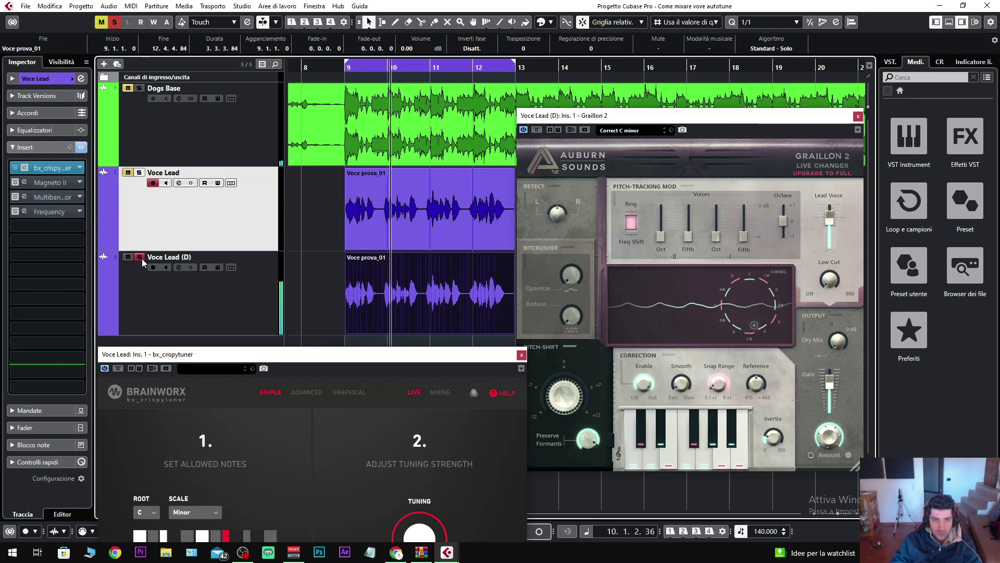
left_click(141, 258)
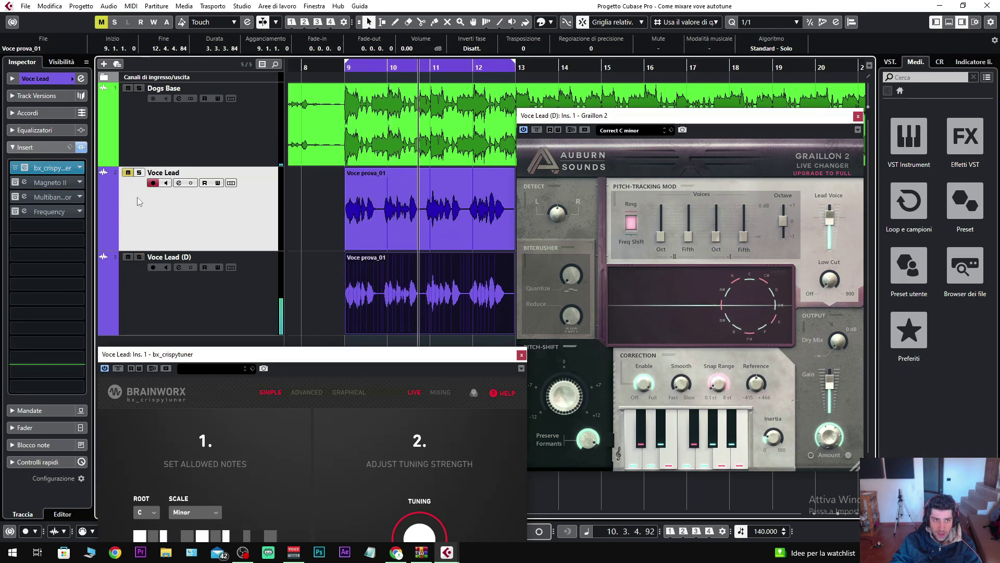
Solo Voce Lead and listen to its bx_crispytuner version alone in the loop with both tuner windows side by side.
left_click(139, 173)
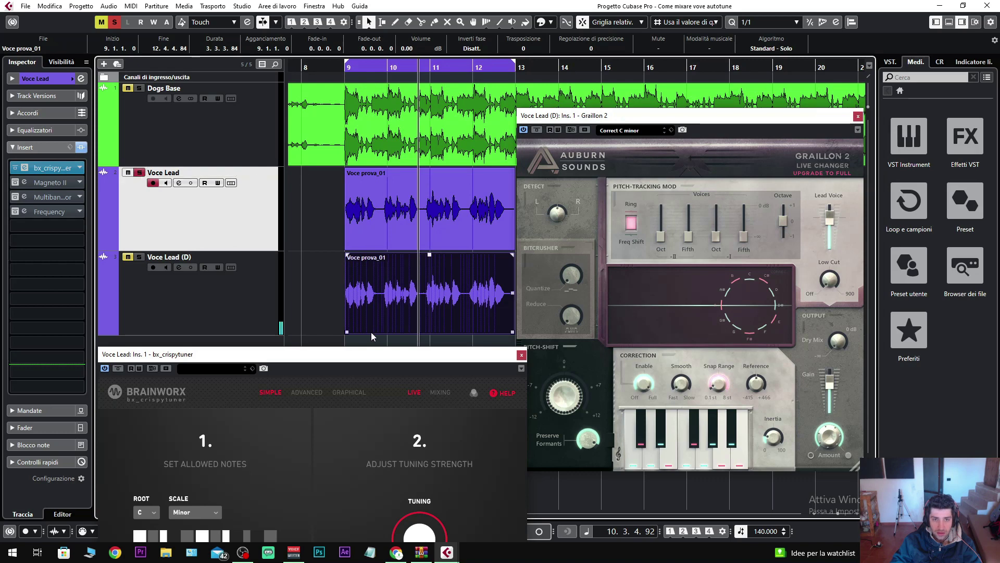
left_click_drag(383, 356, 364, 130)
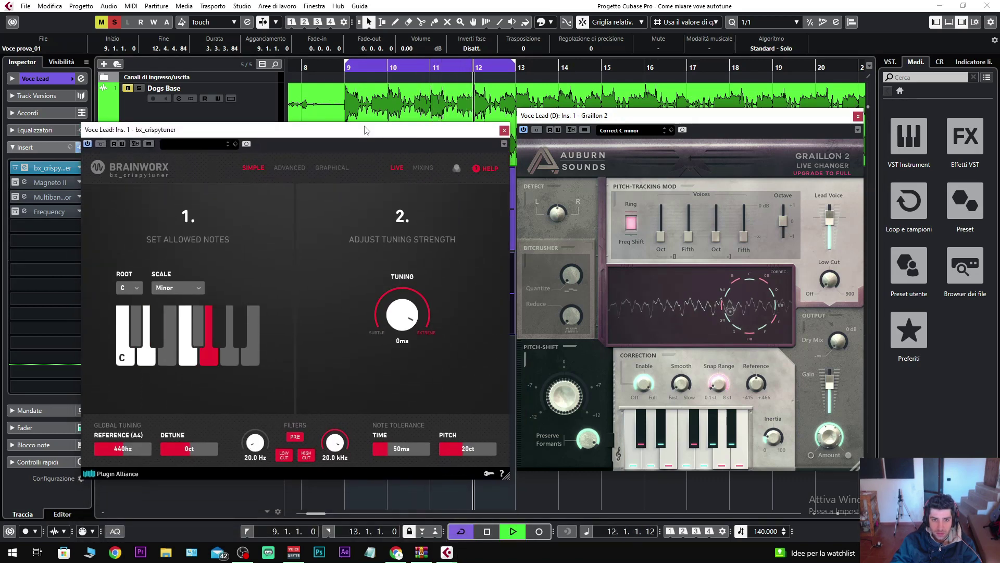
key("space")
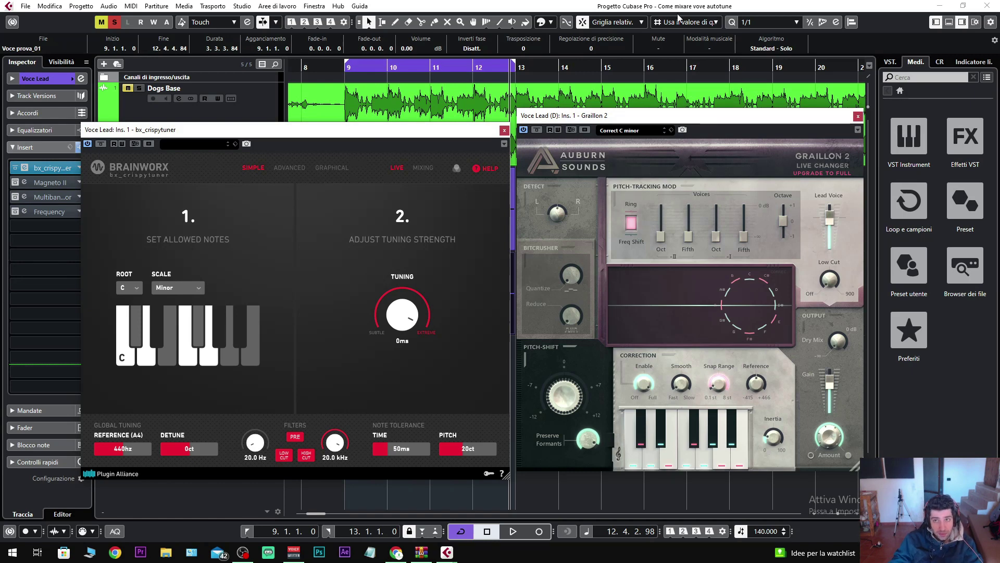
Replay the soloed Voce Lead to recheck the bx_crispytuner tuning, stop playback and uncover the track list.
left_click_drag(359, 138, 347, 119)
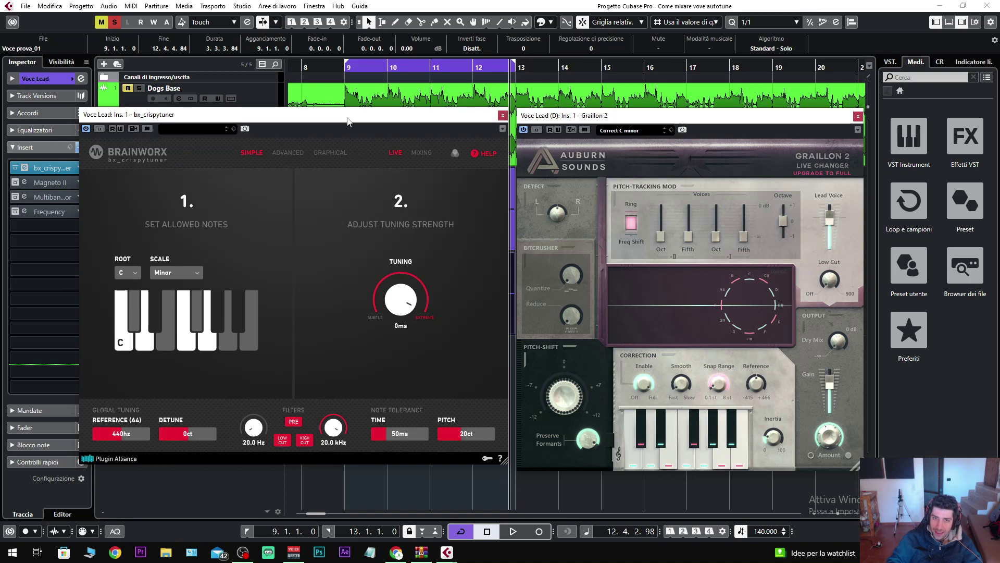
left_click_drag(387, 122, 352, 321)
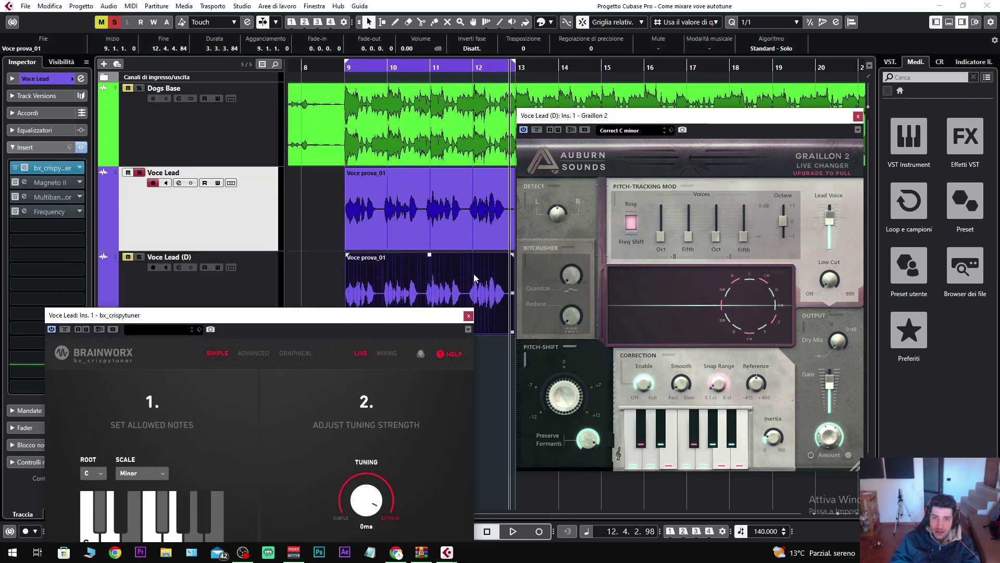
key("space")
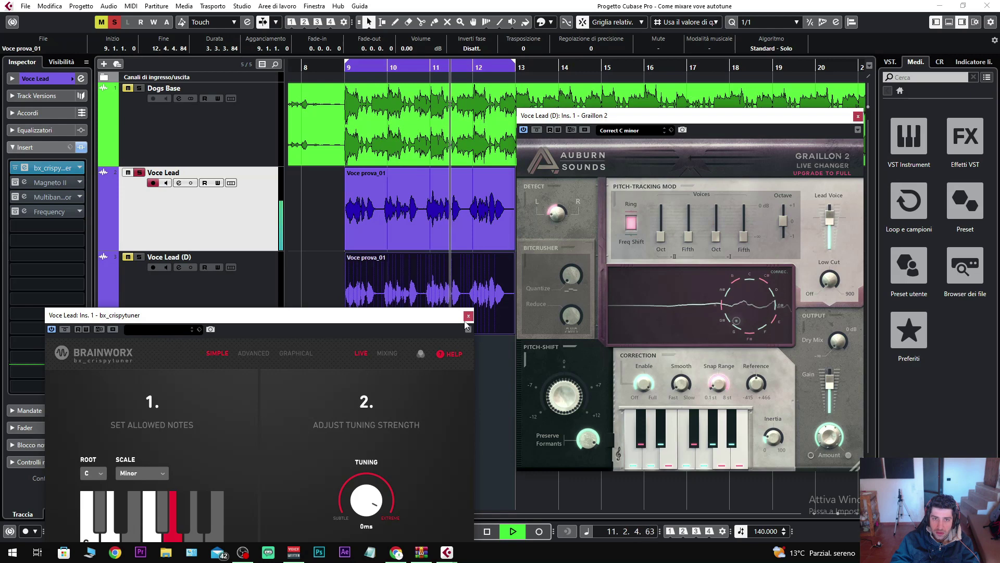
key("space")
left_click_drag(444, 320, 479, 139)
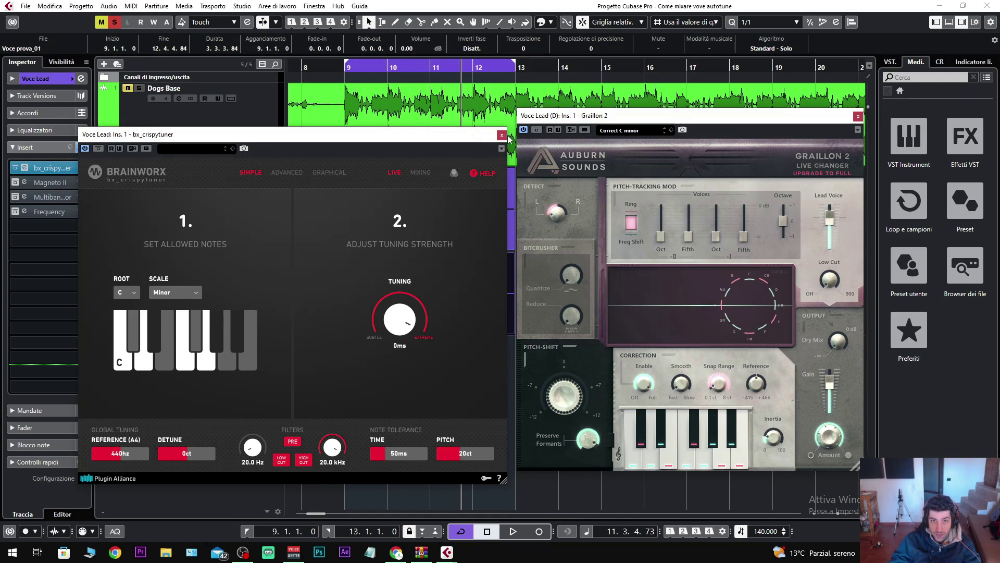
left_click_drag(485, 139, 486, 289)
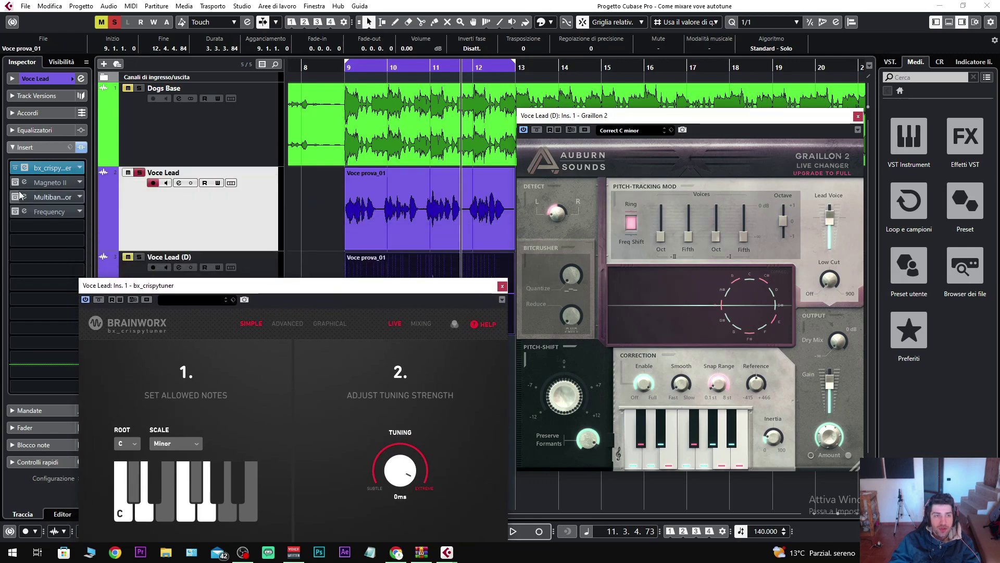
Reactivate Magneto II, MultibandCompressor and Frequency on Voce Lead and audition the soloed vocal with the full insert chain.
left_click(52, 184)
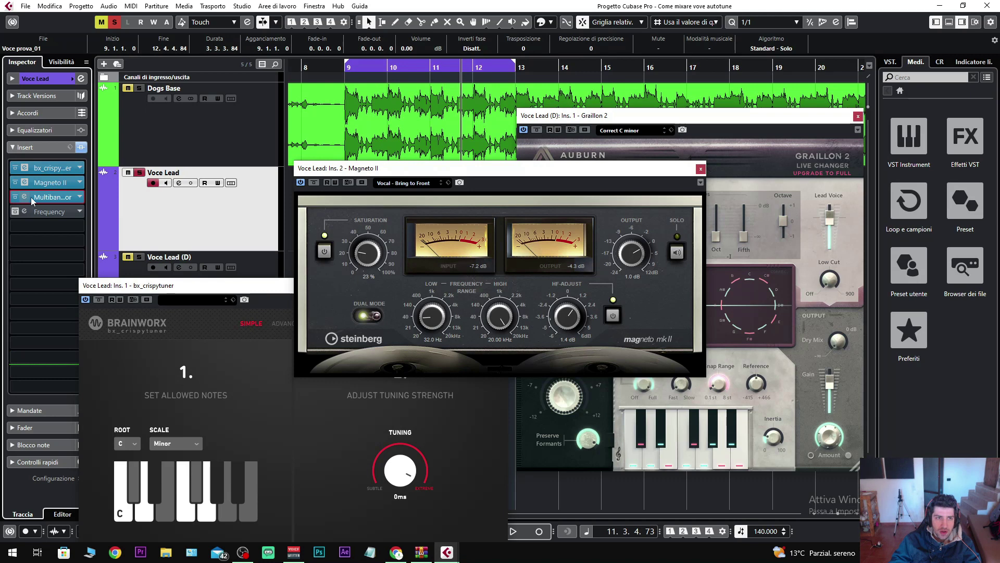
left_click(15, 211)
key("space")
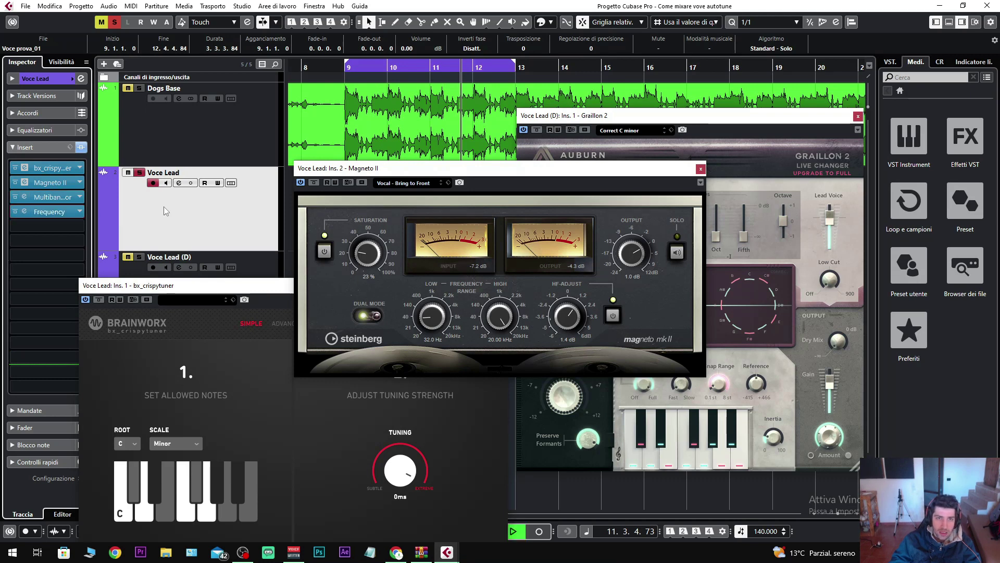
left_click(701, 169)
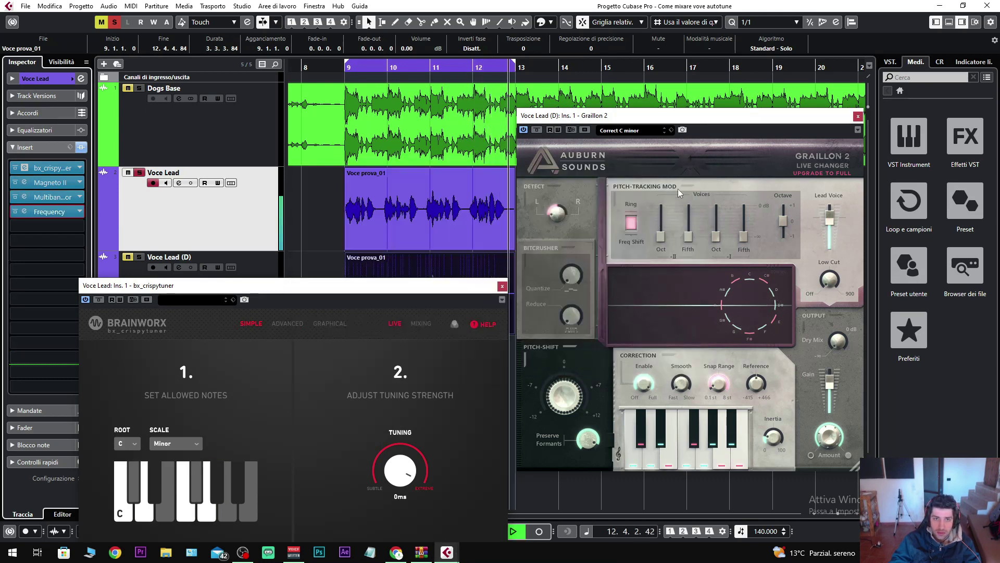
key("space")
left_click(248, 226)
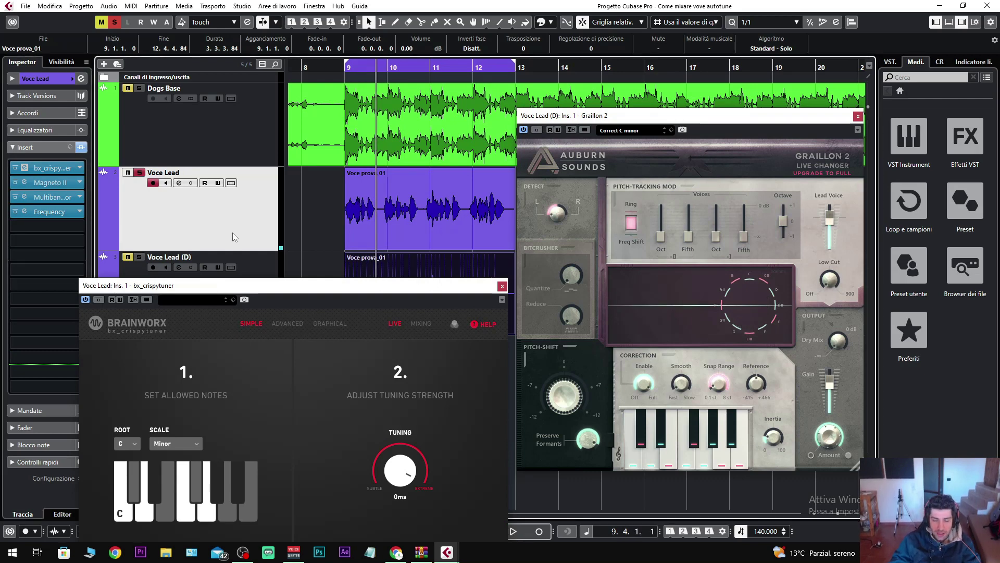
Inspect the MultibandCompressor and Magneto II editors on Voce Lead during playback, comparing the vocal with Magneto II bypassed and active.
left_click(54, 200)
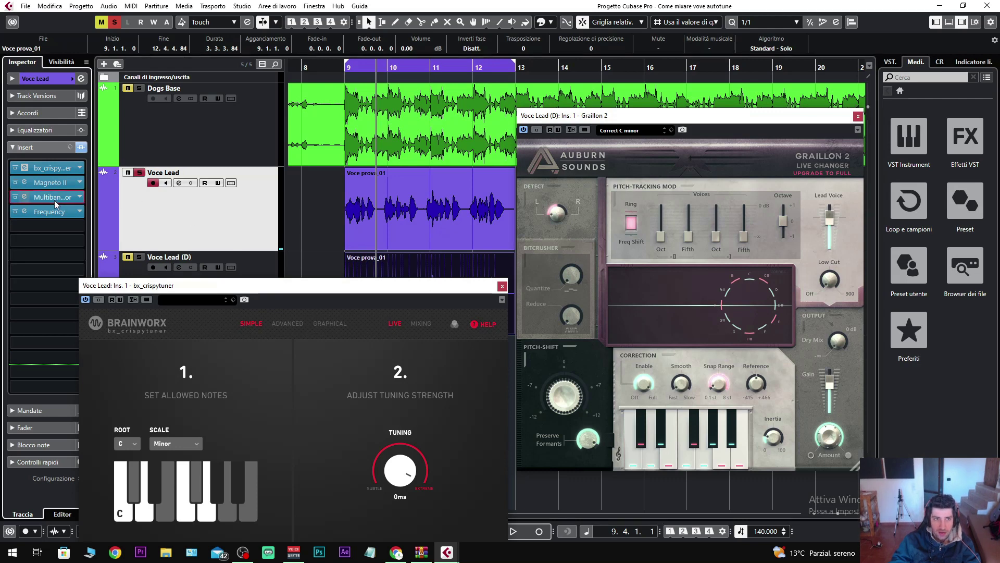
key("space")
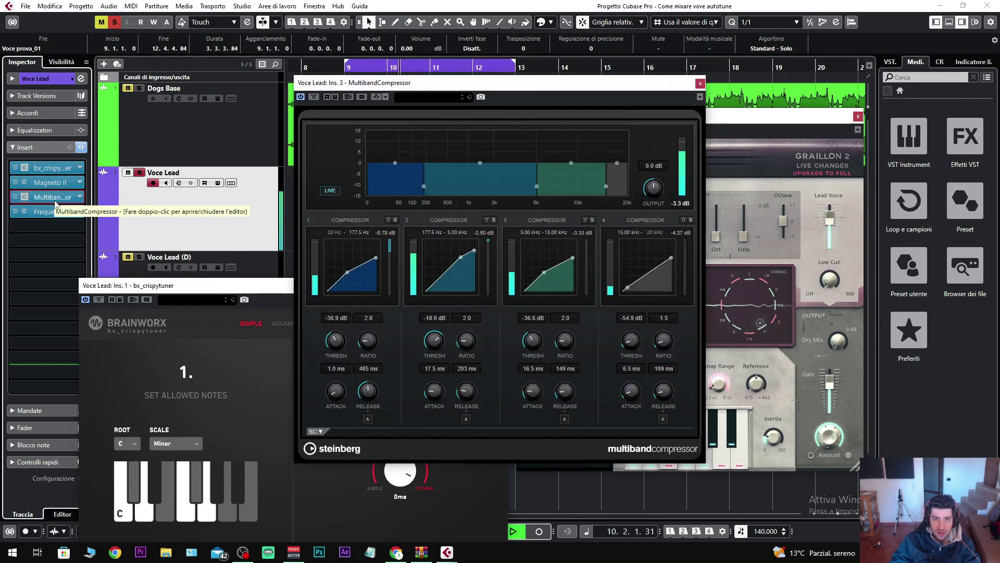
double_click(52, 183)
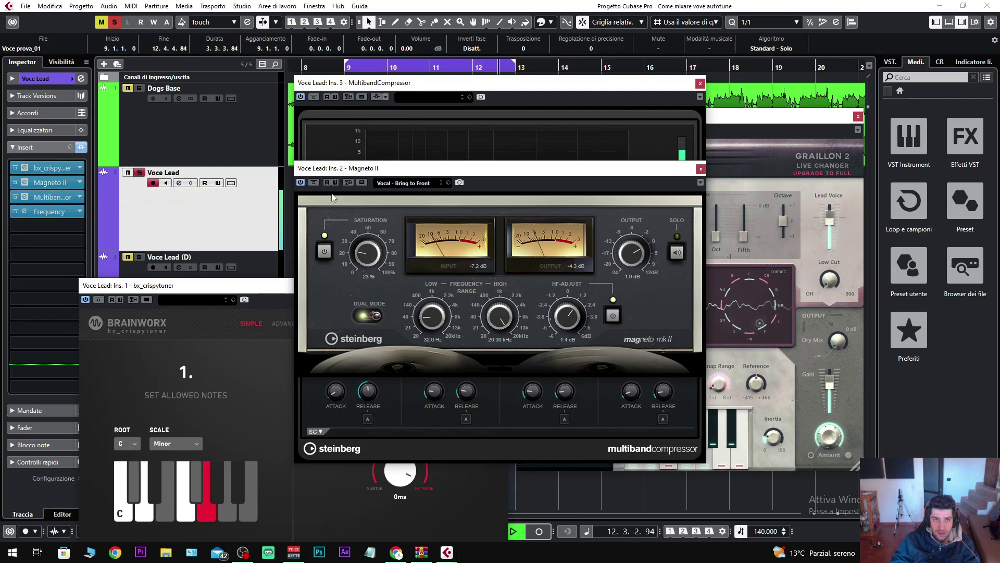
left_click(319, 183)
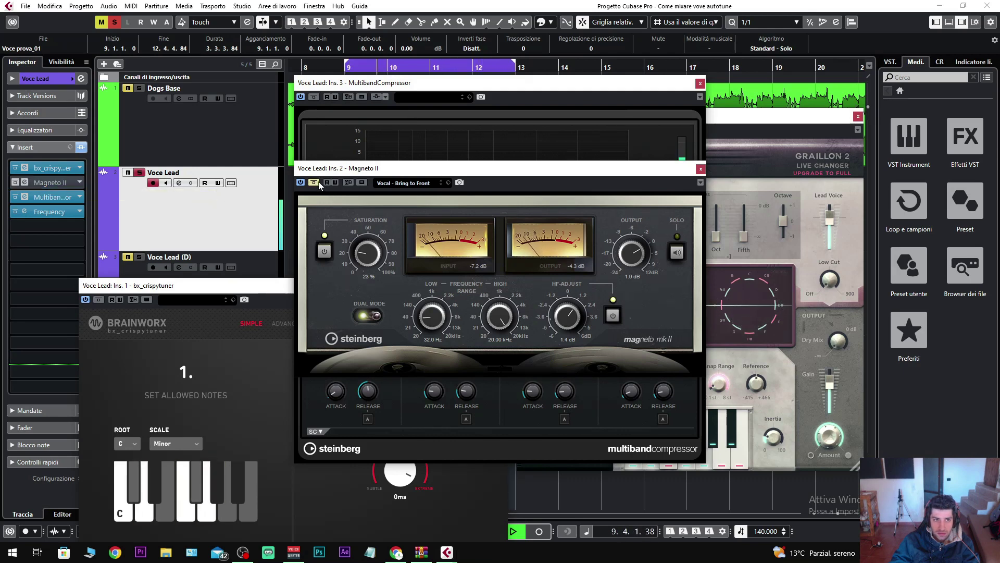
left_click(315, 183)
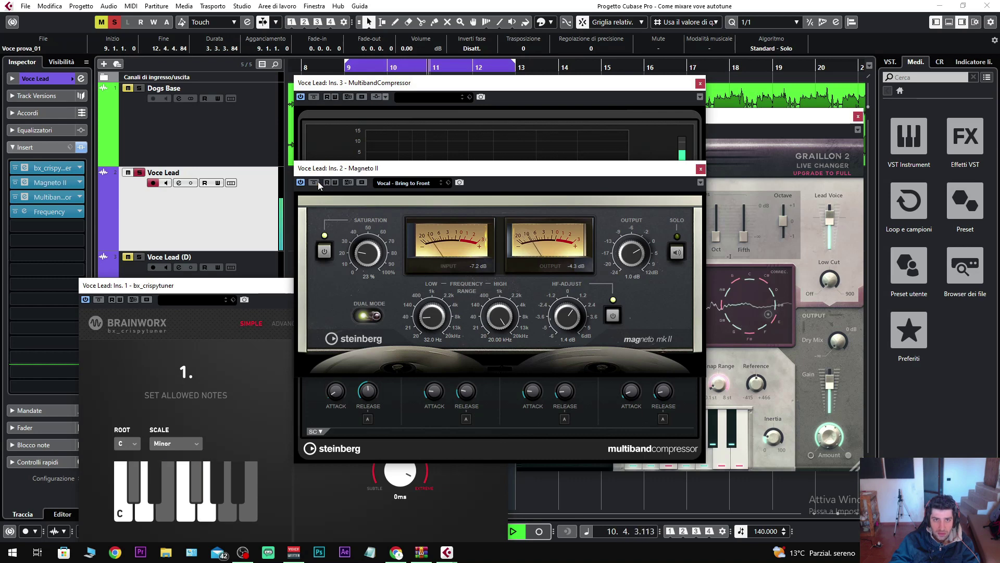
key("space")
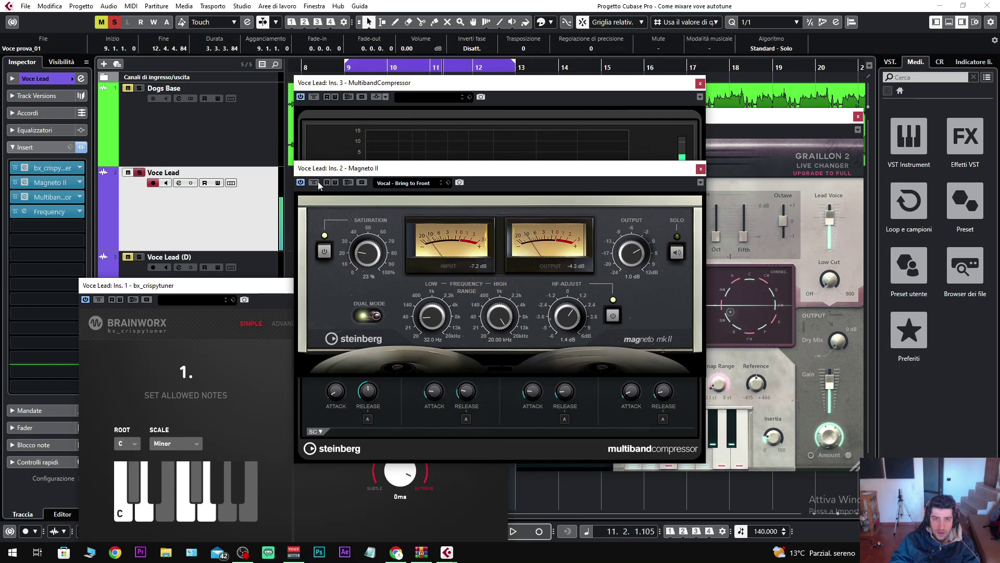
left_click(700, 169)
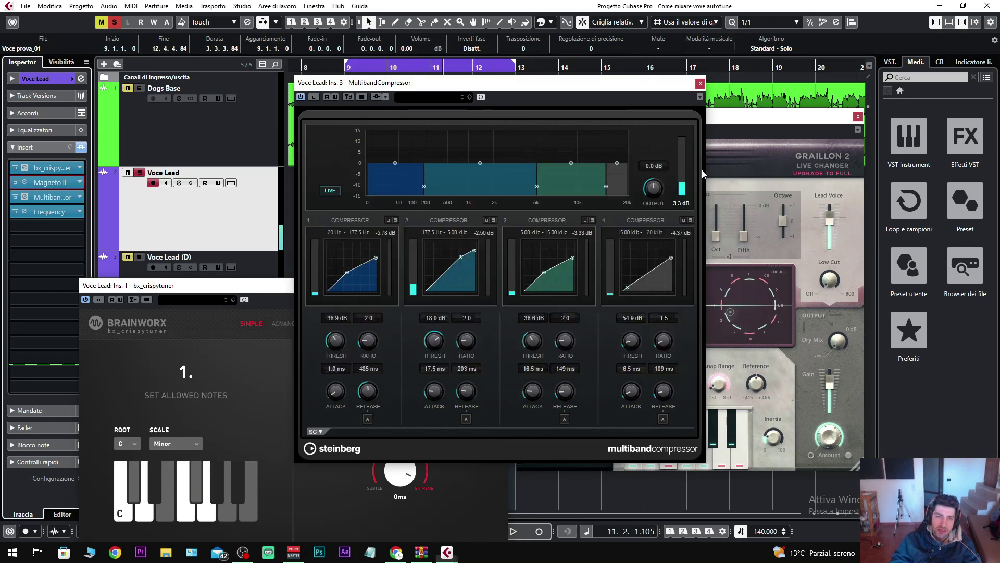
left_click(700, 84)
Reactivate Magneto II, MultibandCompressor and Frequency on the Voce Lead (D) track alongside Graillon 2.
left_click_drag(412, 294, 400, 184)
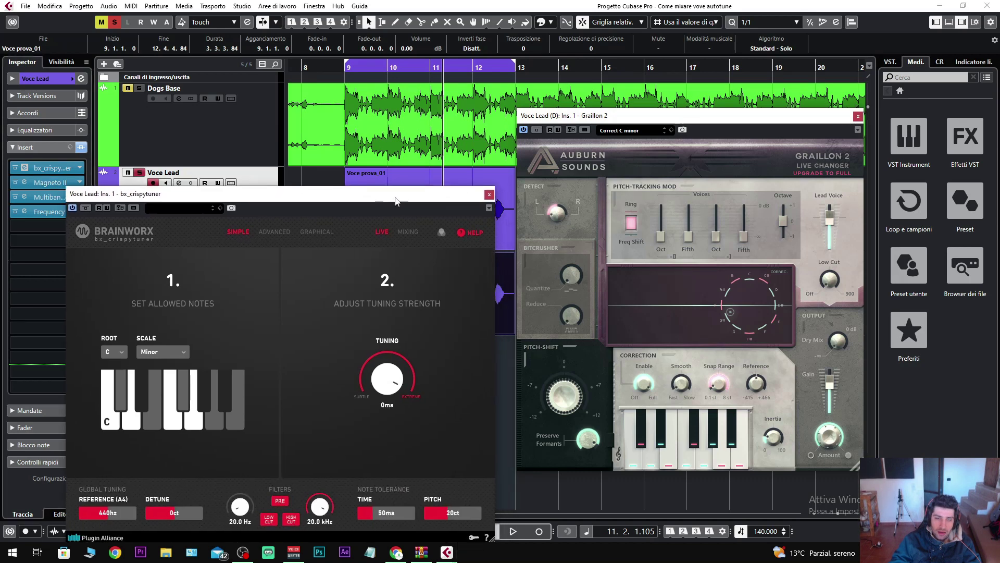
left_click_drag(469, 182, 411, 347)
left_click(251, 304)
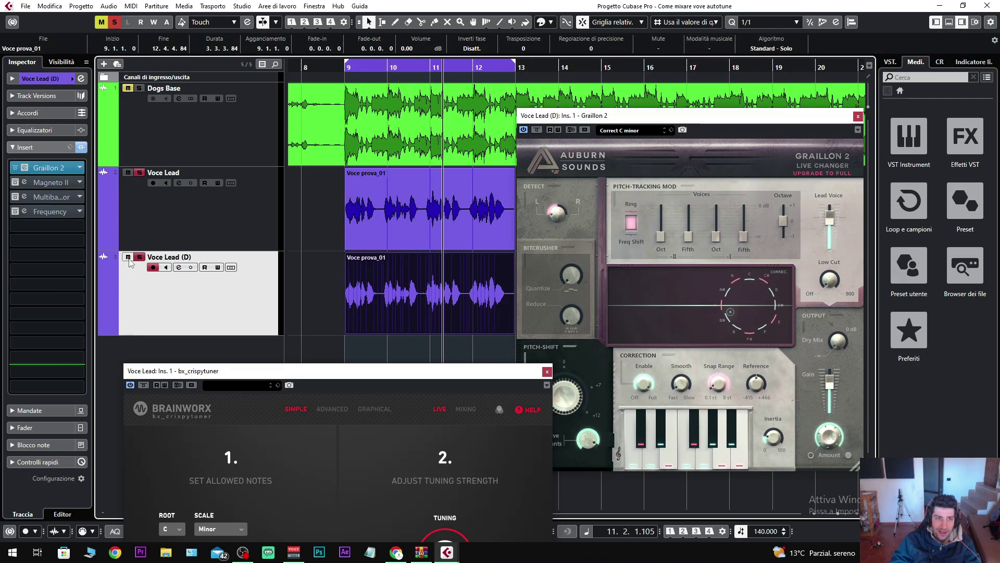
left_click(14, 183)
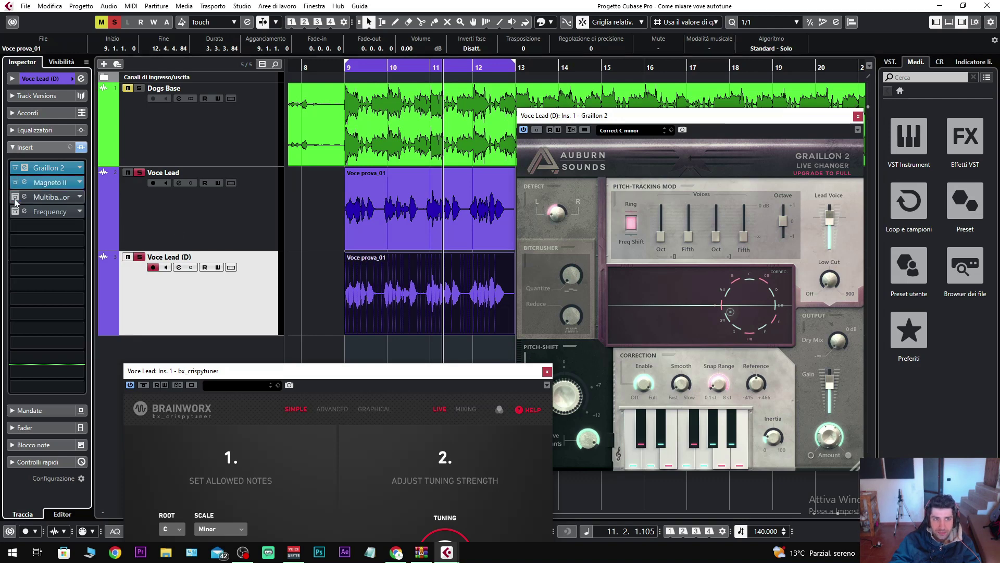
left_click(14, 197)
left_click(15, 211)
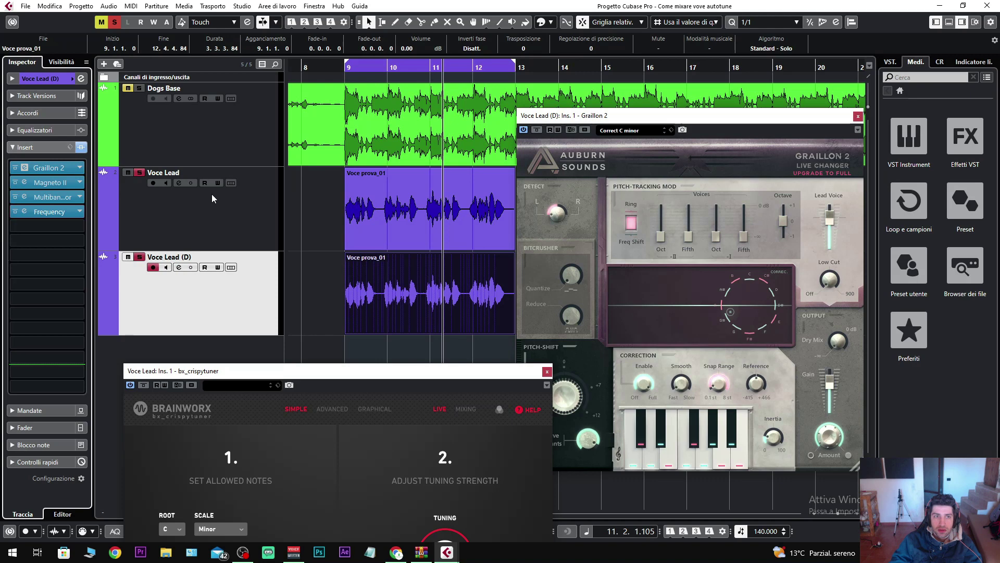
Turn off solo on Voce Lead and play the soloed Voce Lead (D) from the loop start with its full insert chain.
left_click(140, 173)
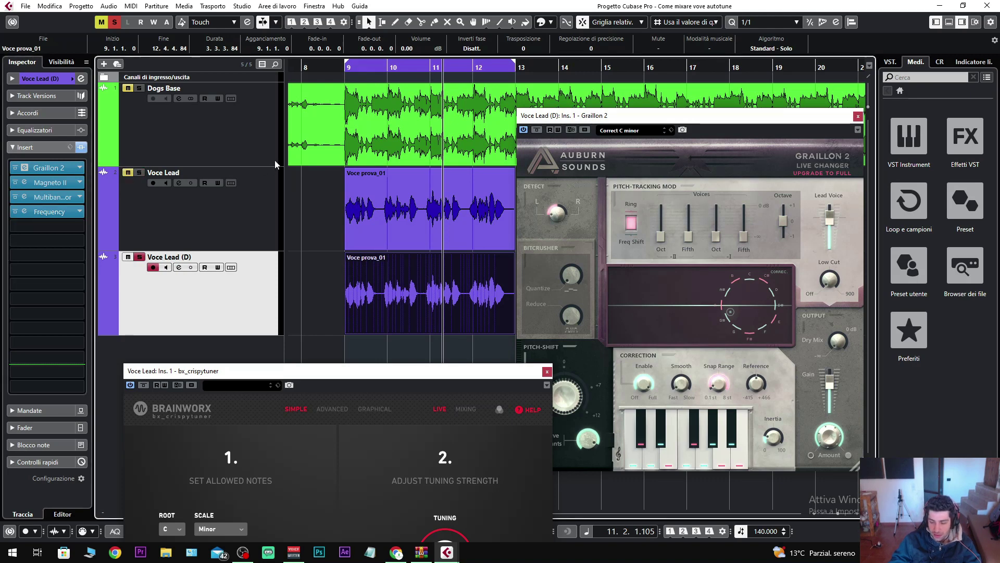
key("KP_1")
key("space")
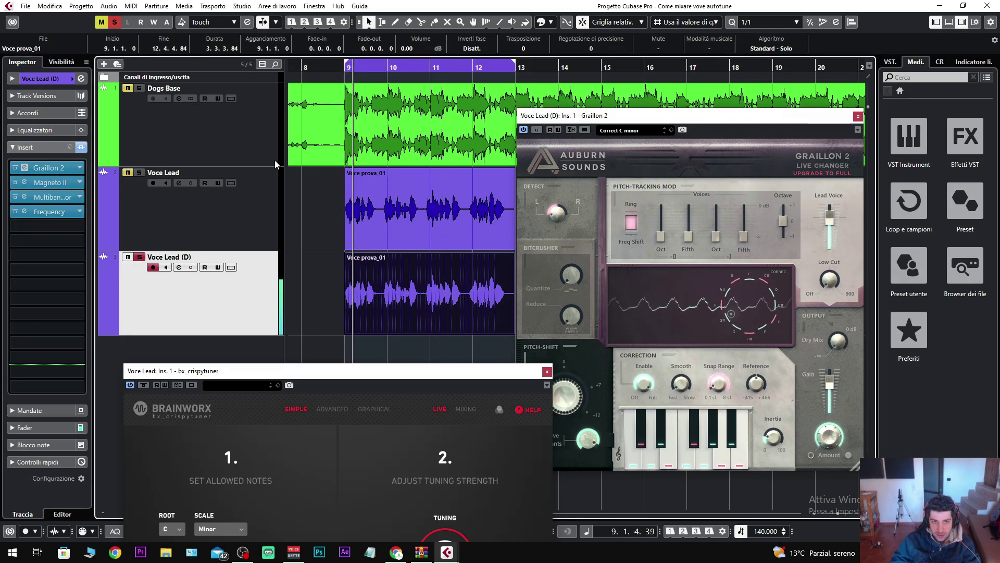
left_click(357, 183)
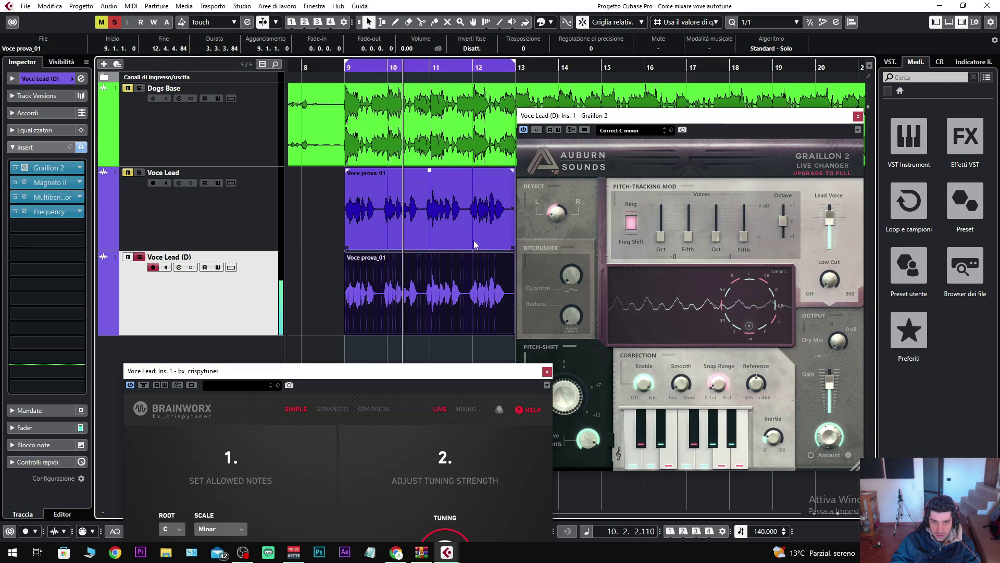
left_click_drag(453, 375, 386, 159)
key("space")
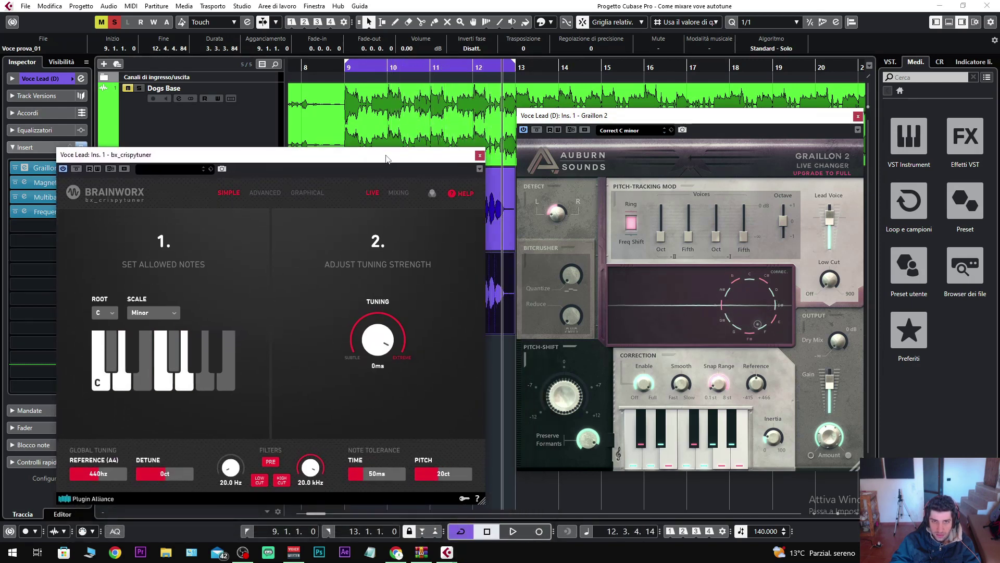
Close the bx_crispytuner window, centre the Graillon 2 window over the project and replay the soloed Voce Lead (D).
left_click_drag(391, 164, 200, 218)
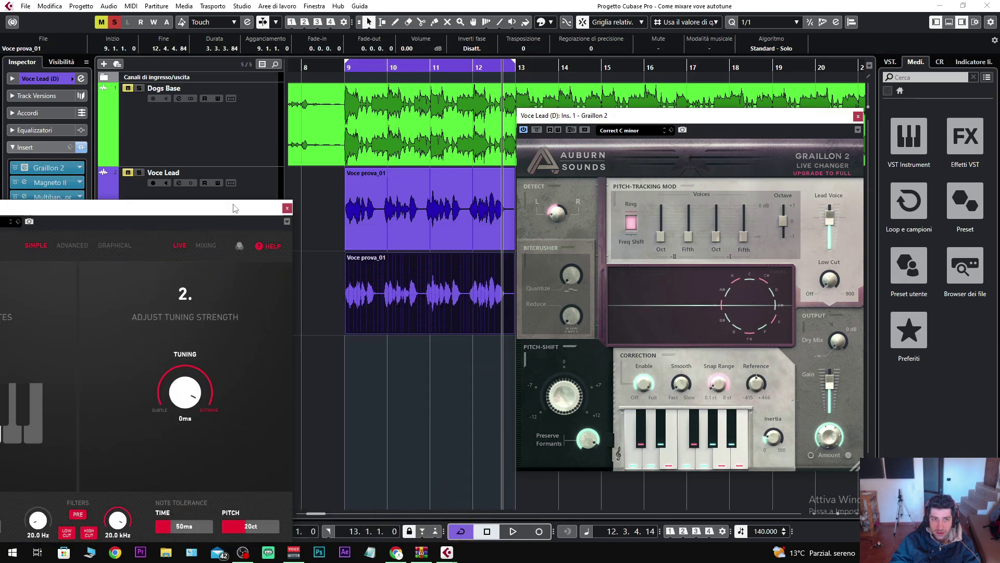
left_click_drag(260, 215, 431, 136)
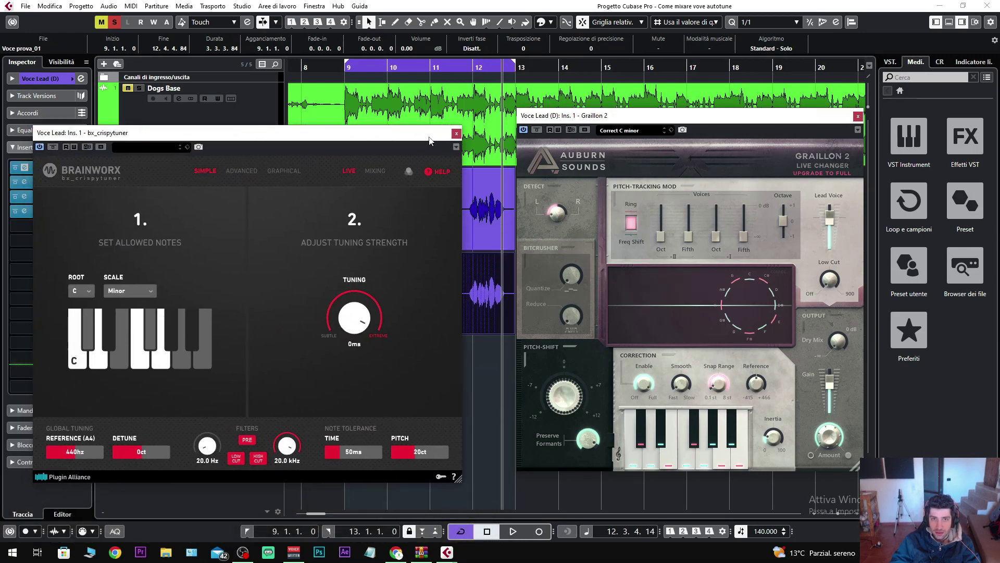
left_click(456, 129)
key("space")
left_click_drag(669, 119, 463, 118)
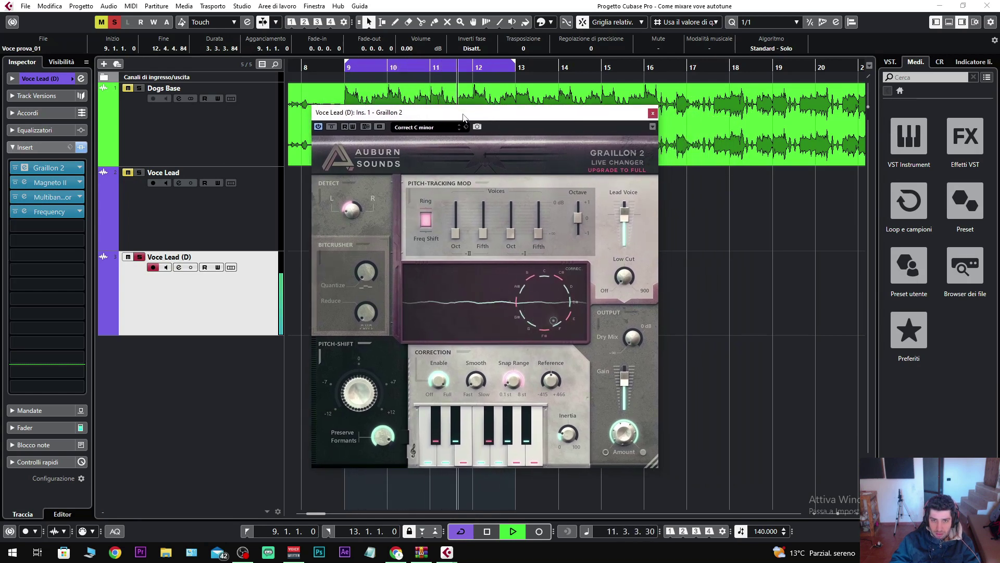
key("space")
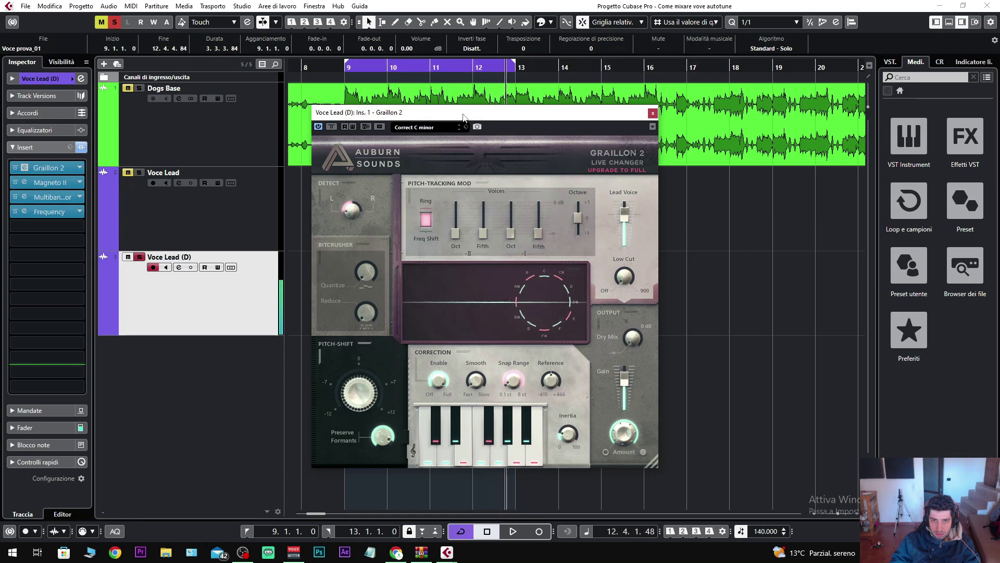
Switch the solo from Voce Lead (D) to Voce Lead and play the loop with its full bx_crispytuner insert chain.
left_click(138, 186)
left_click(138, 173)
left_click(140, 257)
key("space")
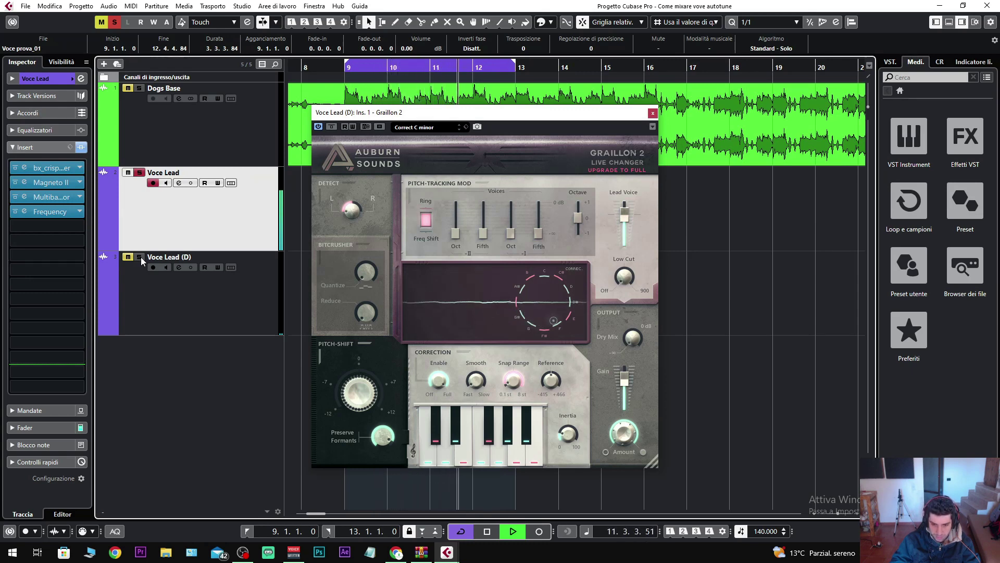
key("space")
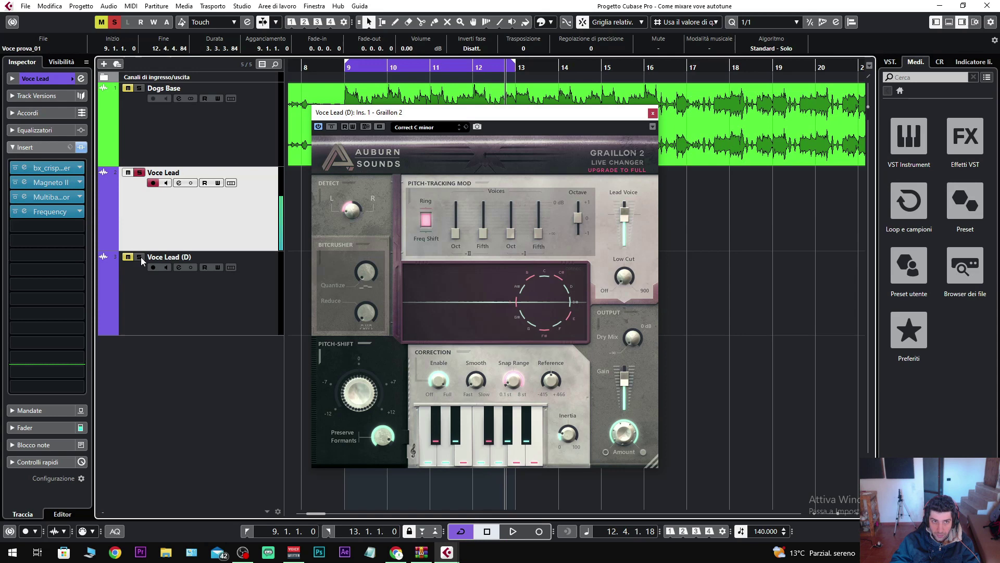
Deactivate all solos and play the loop with the Dogs Base beat and Voce Lead (D), keeping Voce Lead muted.
left_click(114, 22)
key("space")
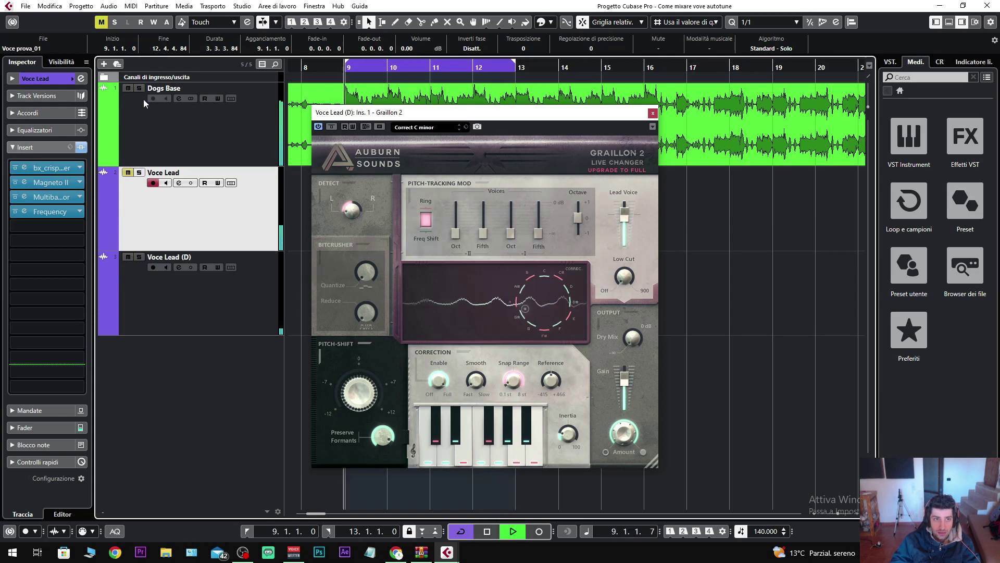
key("space")
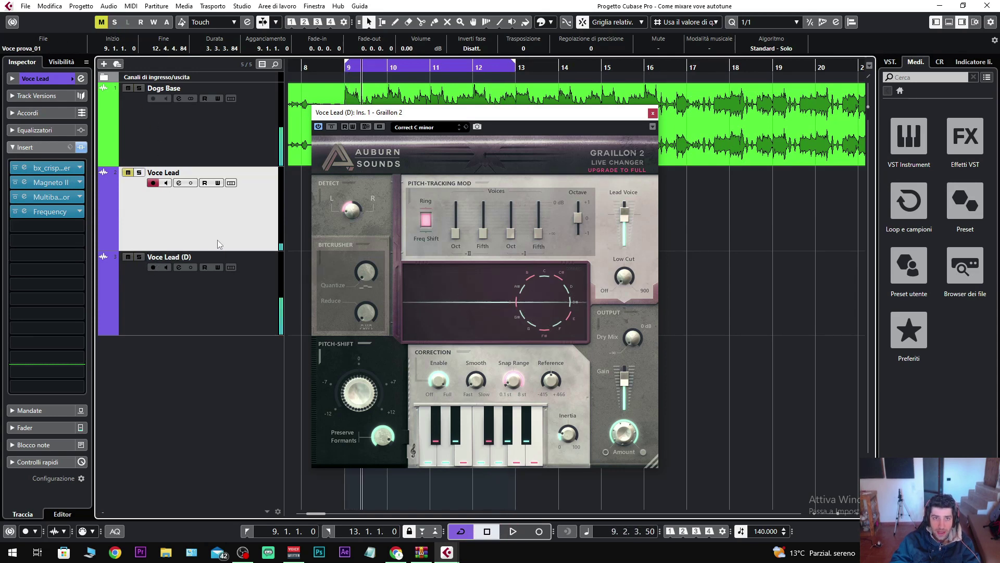
key("space")
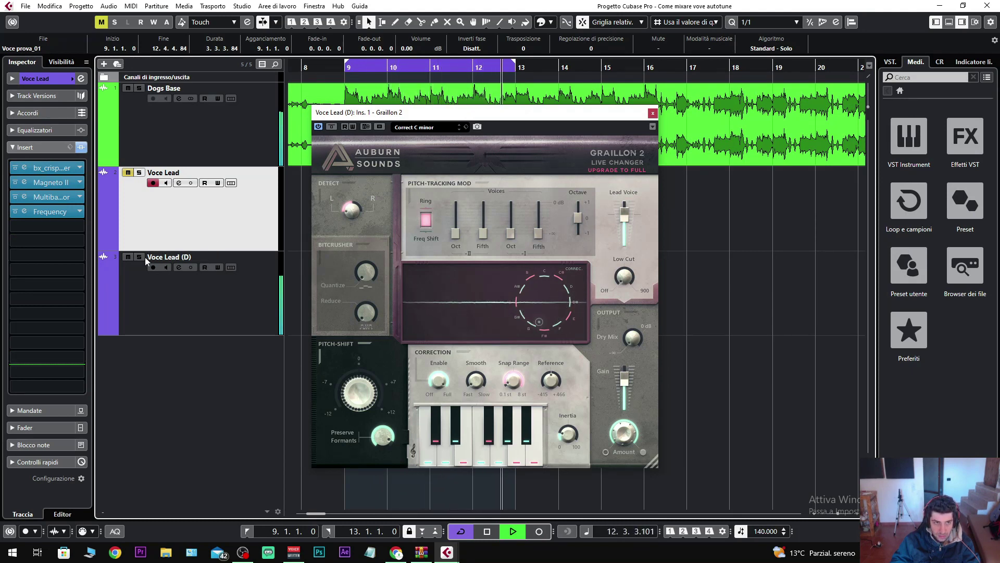
key("space")
Unmute Voce Lead, mute Voce Lead (D) and play the loop over the beat for comparison.
left_click(122, 162)
left_click(126, 173)
left_click(127, 257)
key("space")
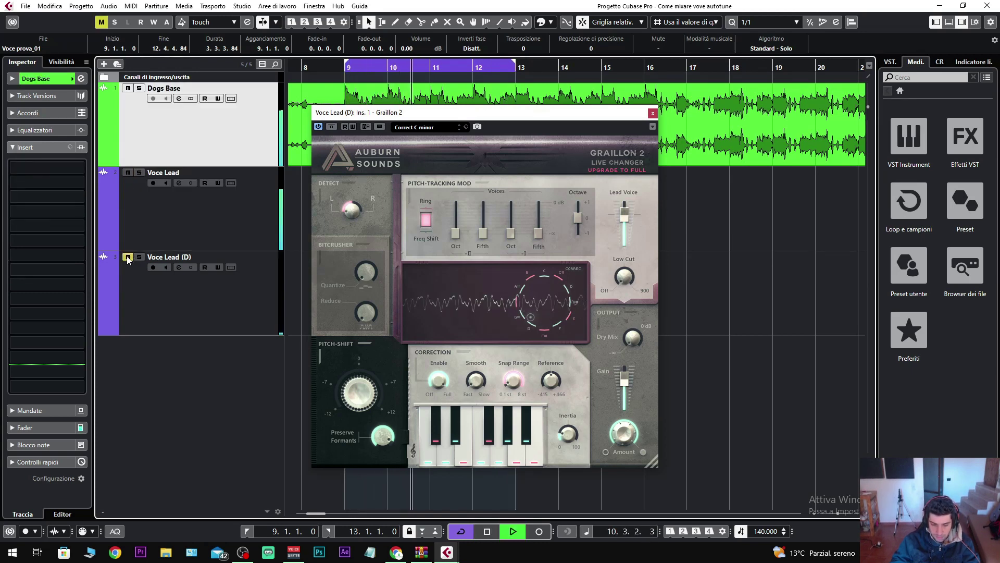
key("space")
Examine the bx_crispytuner editor on Voce Lead while the mix plays, and close both the Graillon 2 and bx_crispytuner windows.
left_click(243, 219)
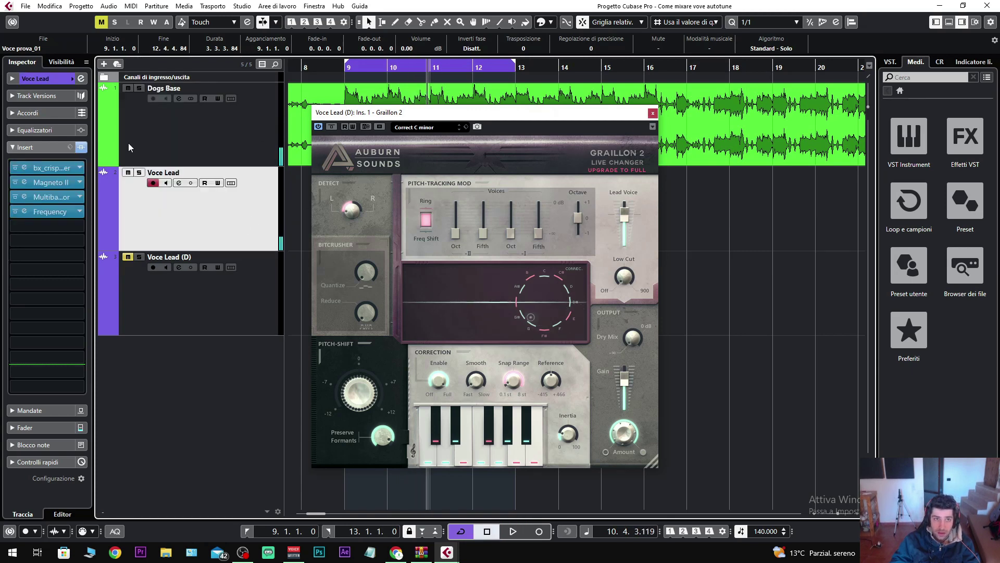
left_click(55, 165)
key("space")
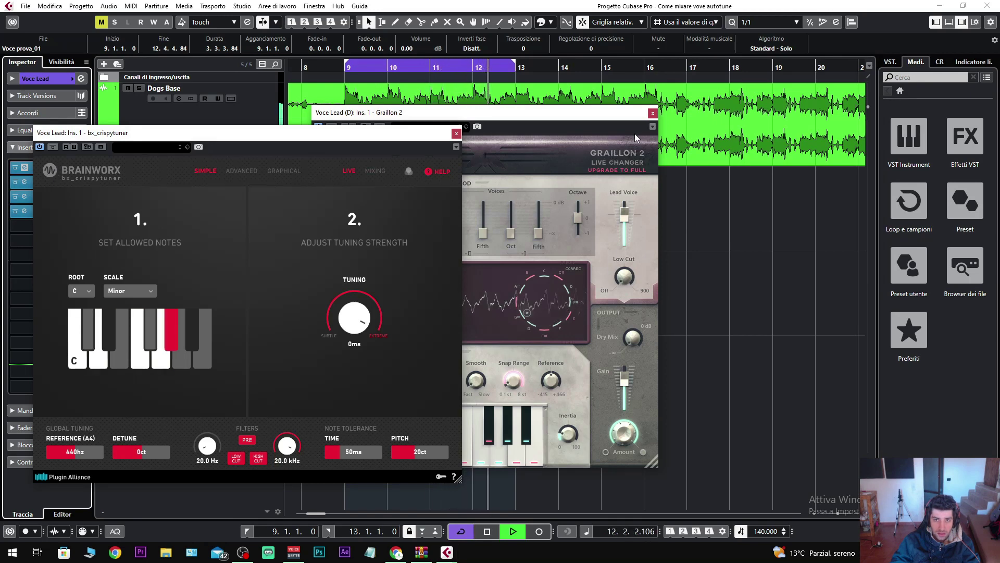
key("space")
left_click(653, 113)
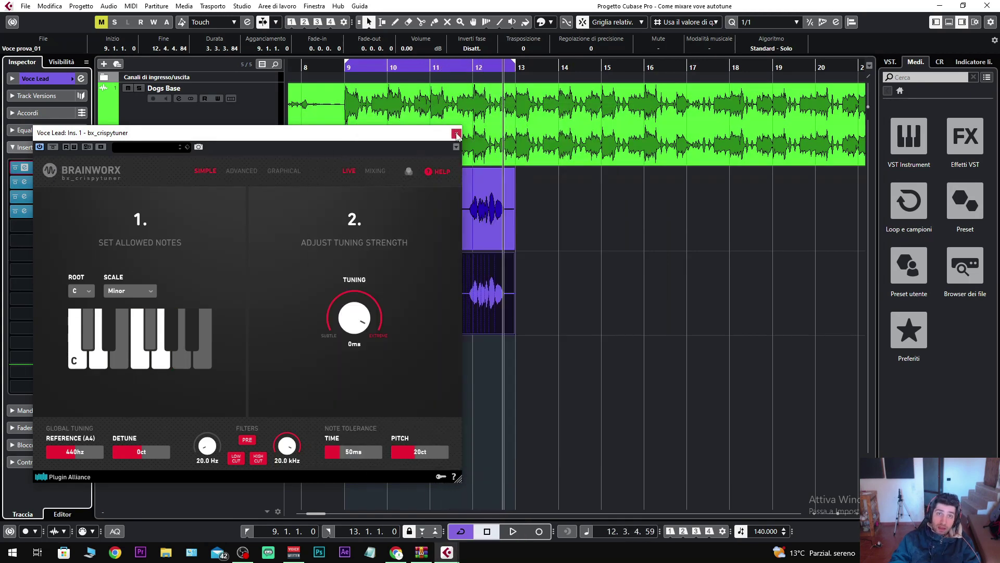
left_click(456, 134)
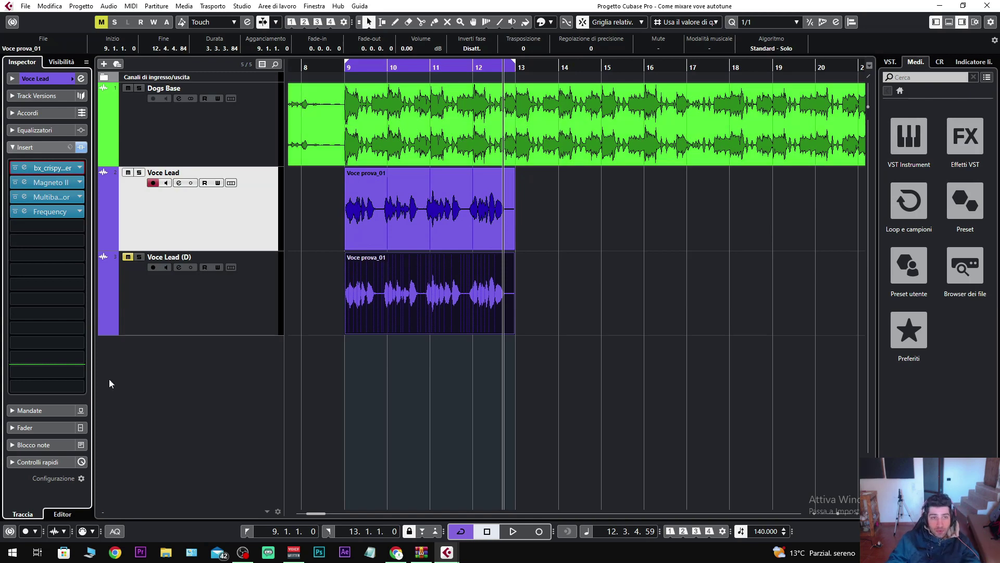
left_click(208, 291)
left_click(236, 243)
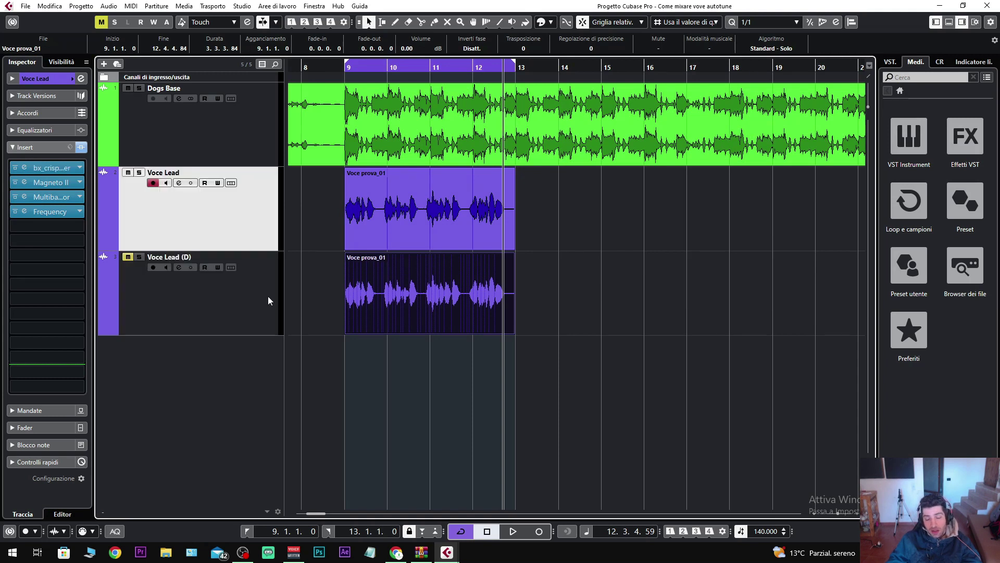